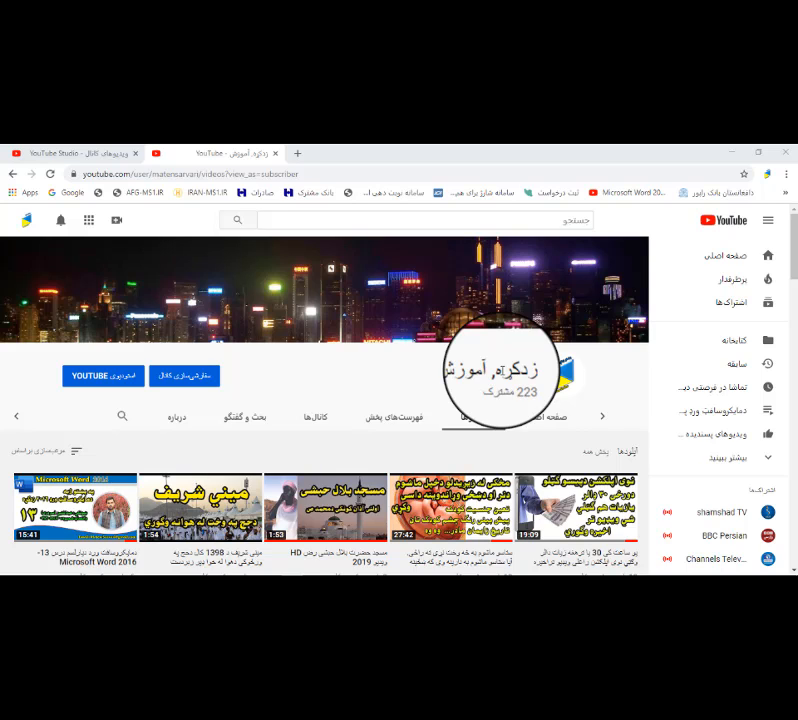
- Skim the channel's uploaded videos from the newest to the month-old ones, and return to the channel header
scroll(414, 385, down, 2)
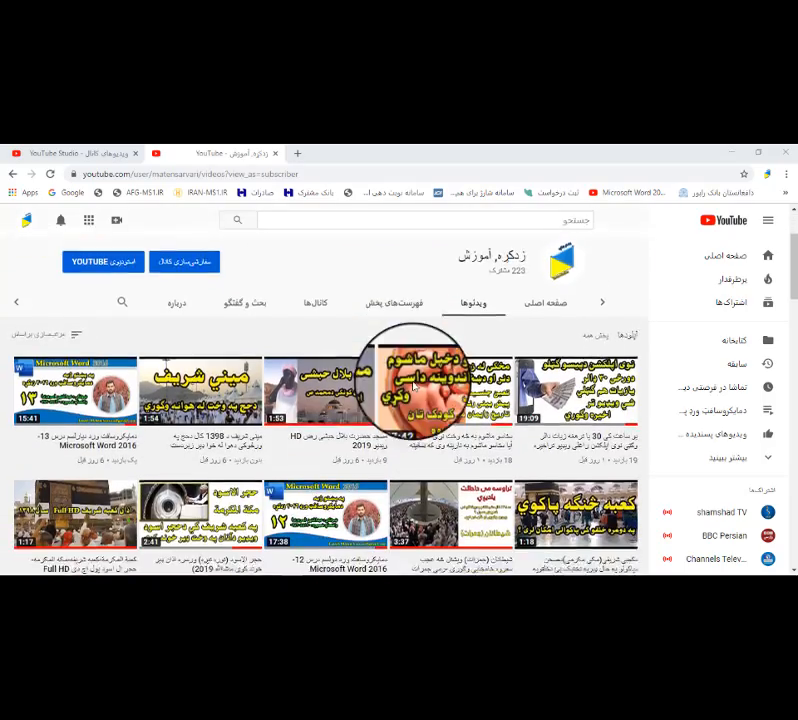
scroll(414, 385, down, 4)
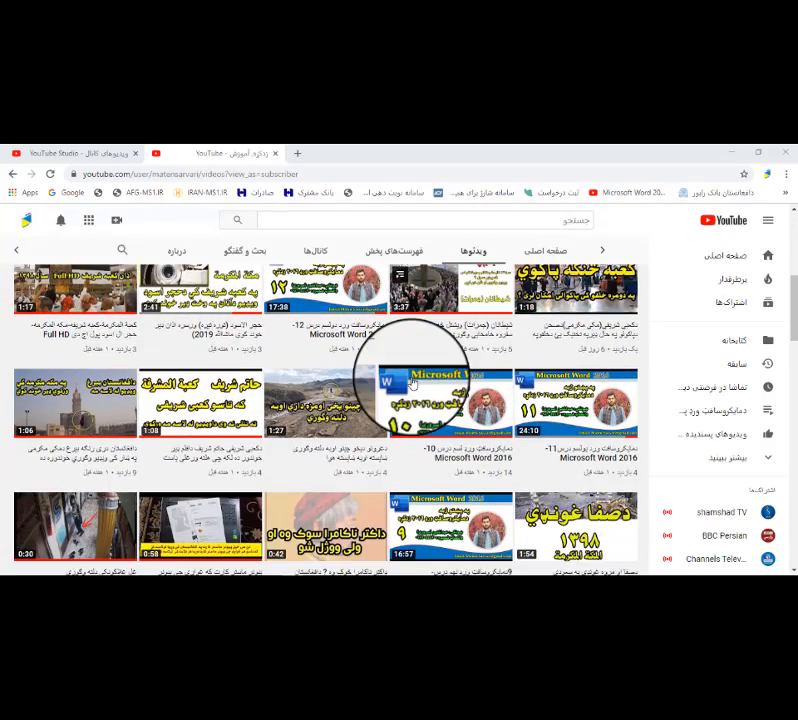
scroll(414, 385, down, 1)
scroll(412, 374, down, 1)
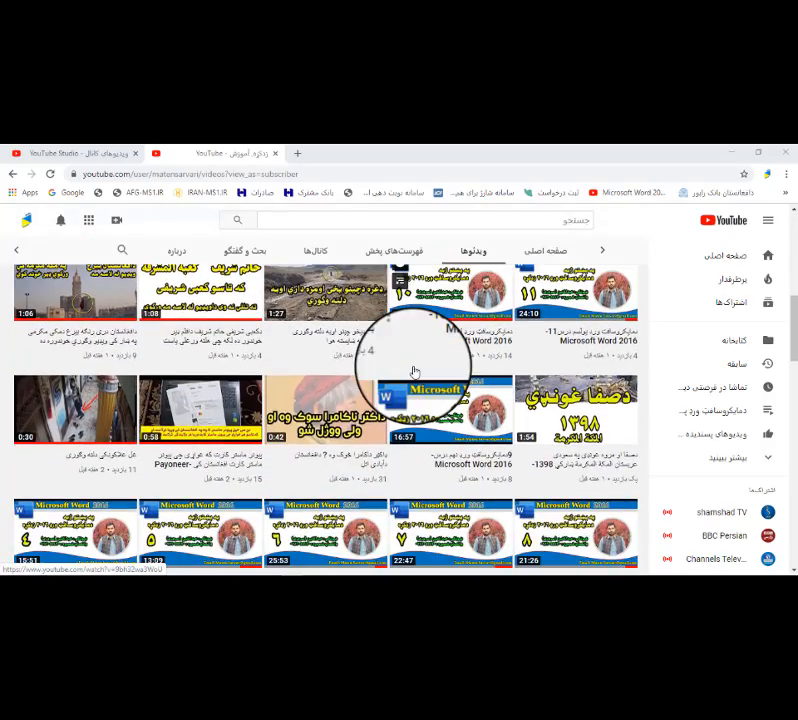
scroll(414, 372, down, 1)
scroll(414, 371, down, 5)
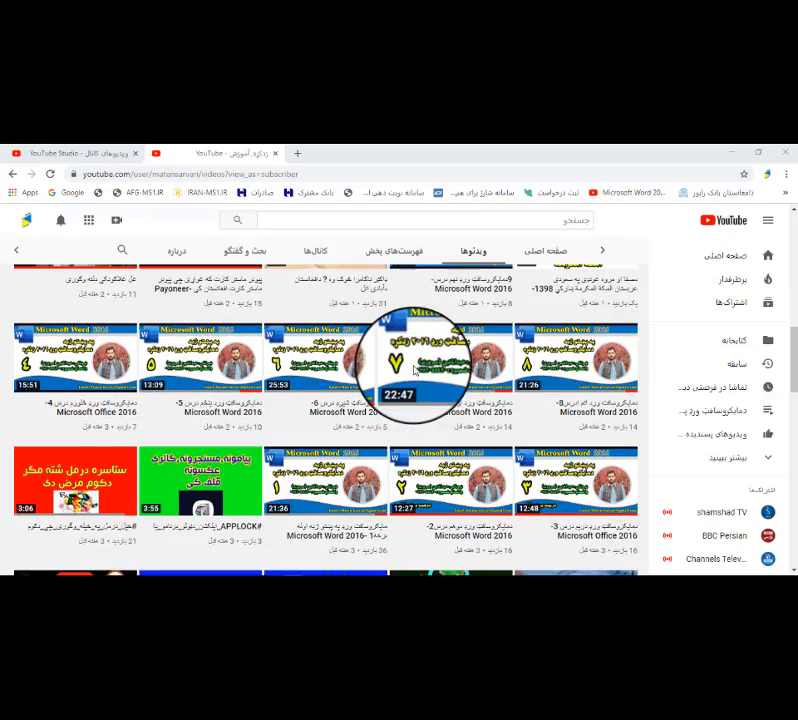
scroll(414, 371, down, 8)
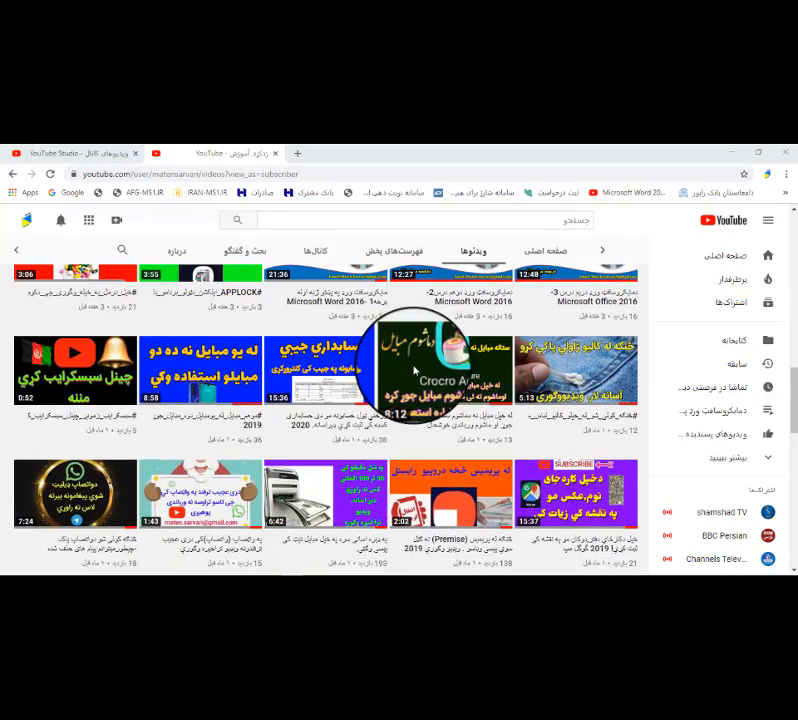
scroll(414, 370, up, 14)
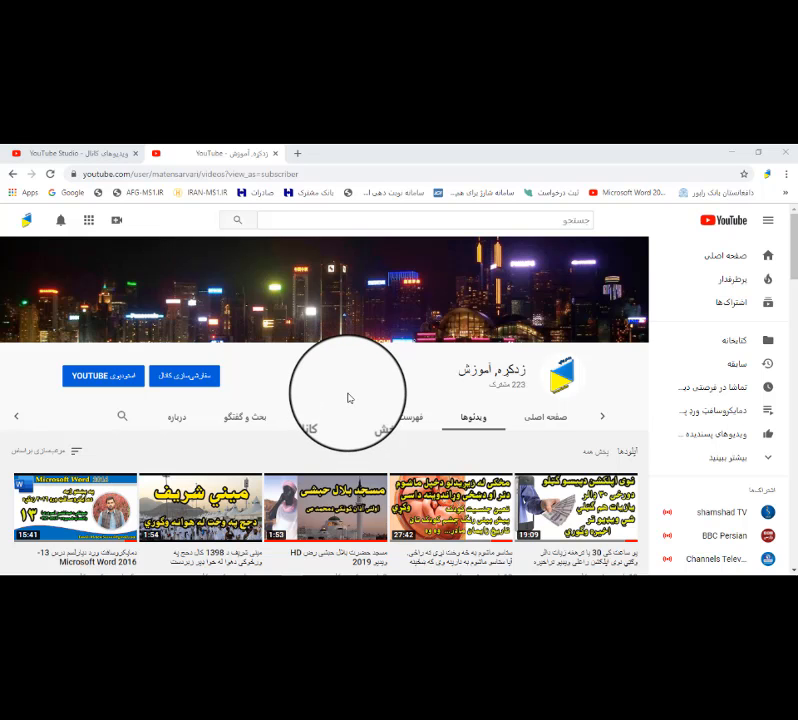
- Examine the channel's full video list in detail, from the Microsoft Word 2016 lessons to the oldest uploads
scroll(348, 398, down, 3)
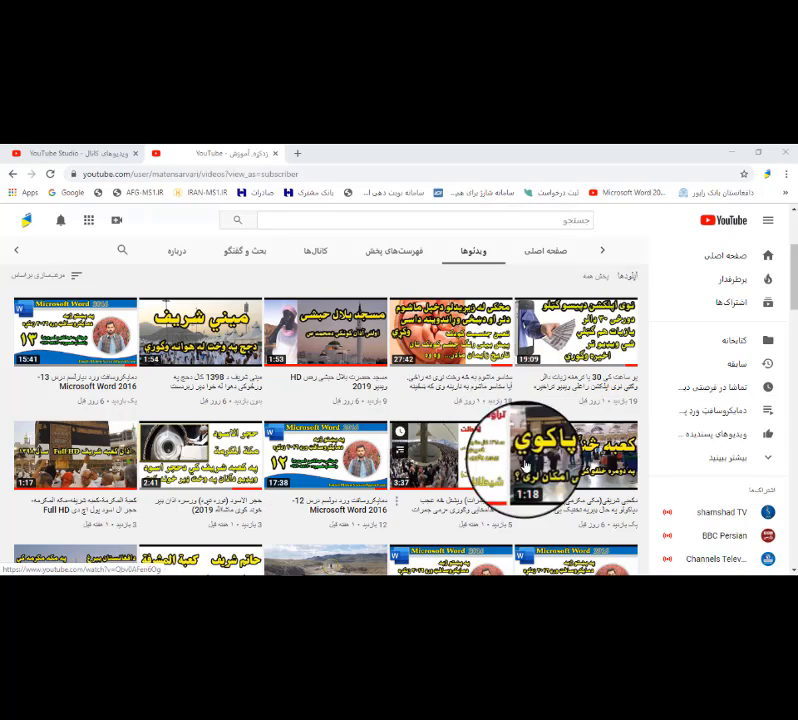
scroll(590, 462, down, 1)
scroll(590, 462, down, 3)
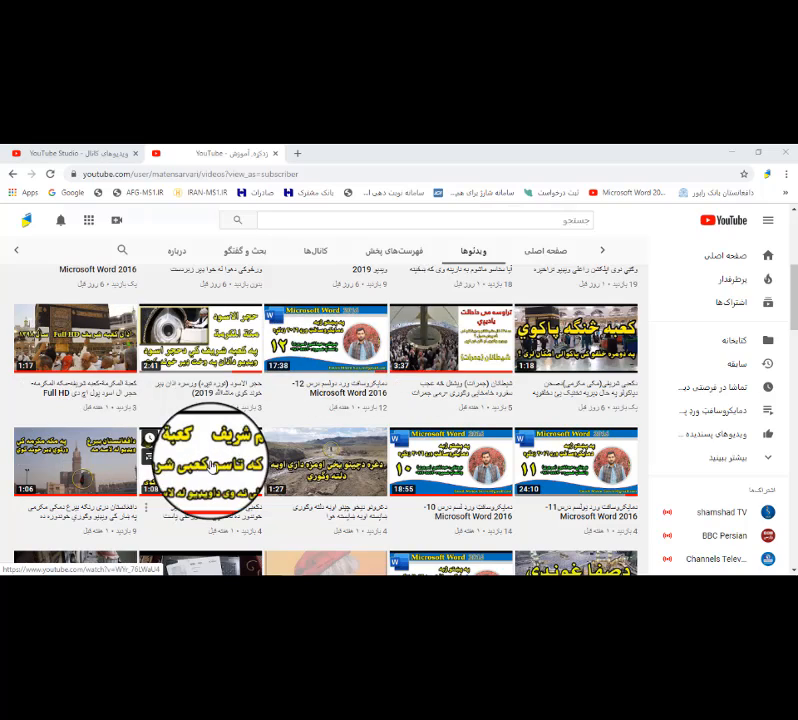
scroll(432, 437, down, 1)
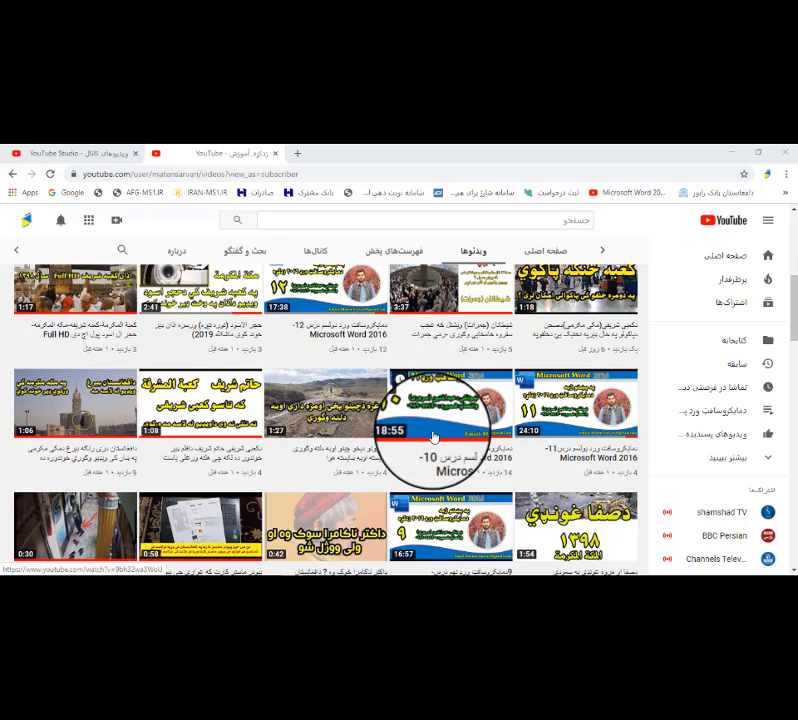
scroll(436, 437, down, 1)
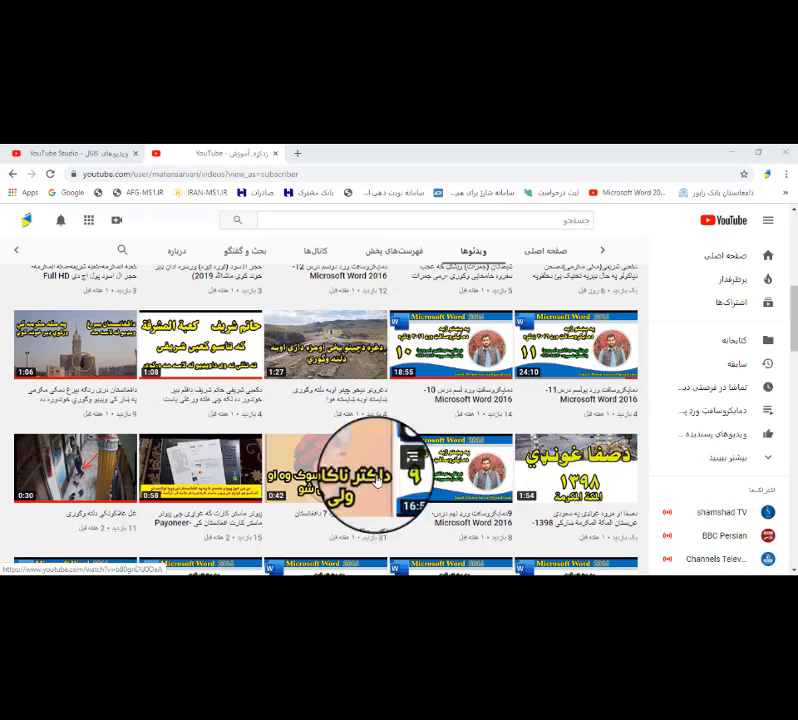
scroll(470, 410, down, 1)
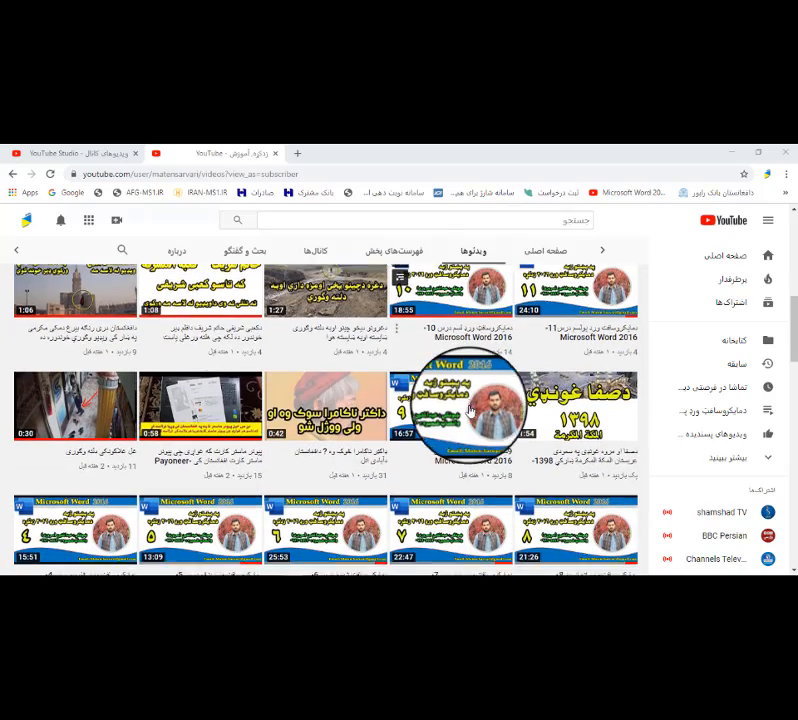
scroll(470, 410, down, 2)
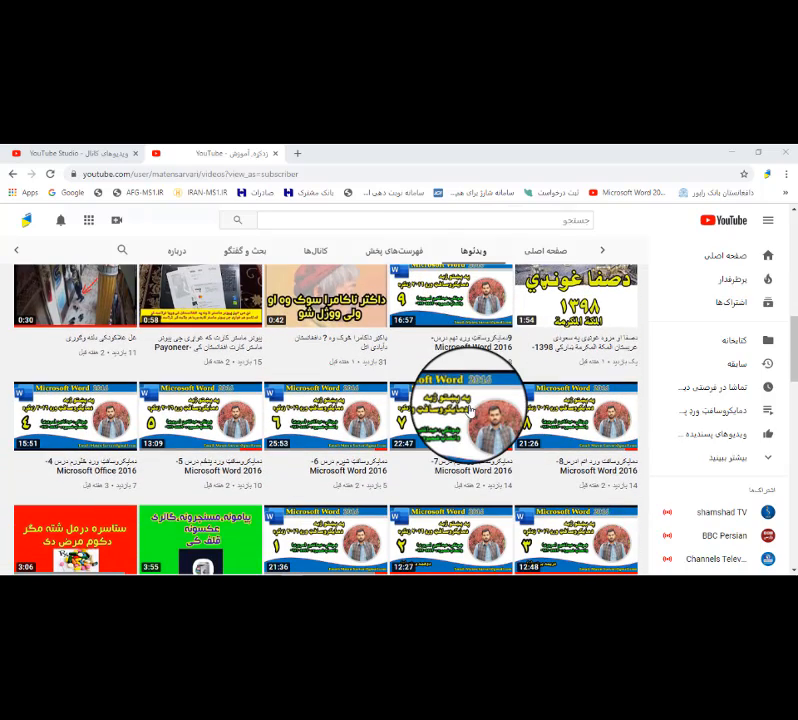
scroll(470, 410, down, 1)
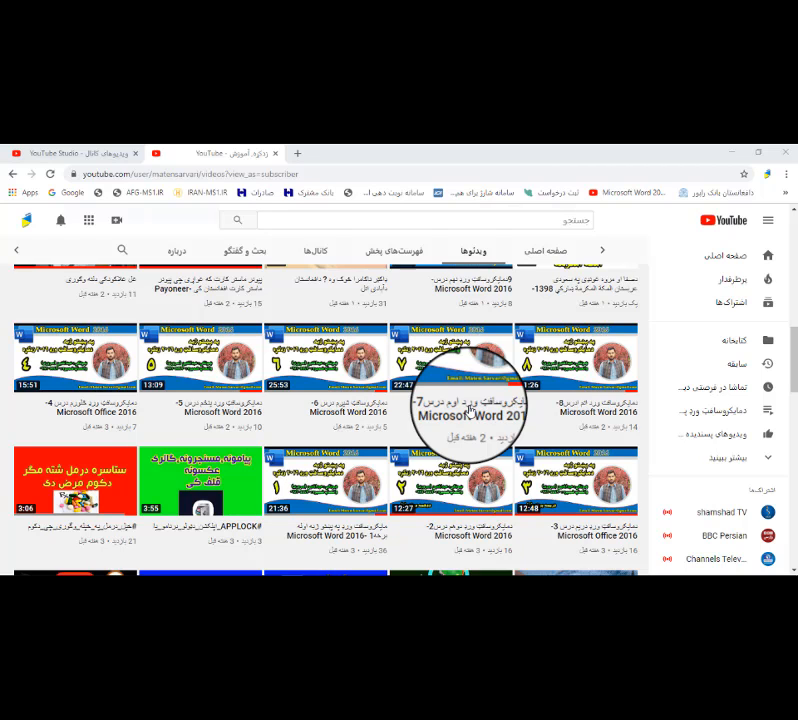
scroll(400, 418, down, 3)
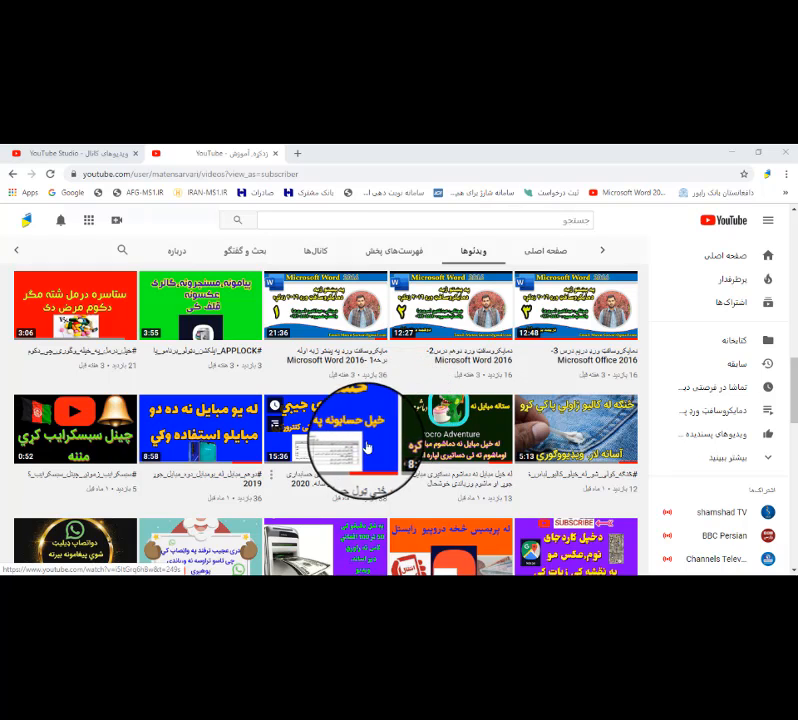
scroll(461, 428, down, 1)
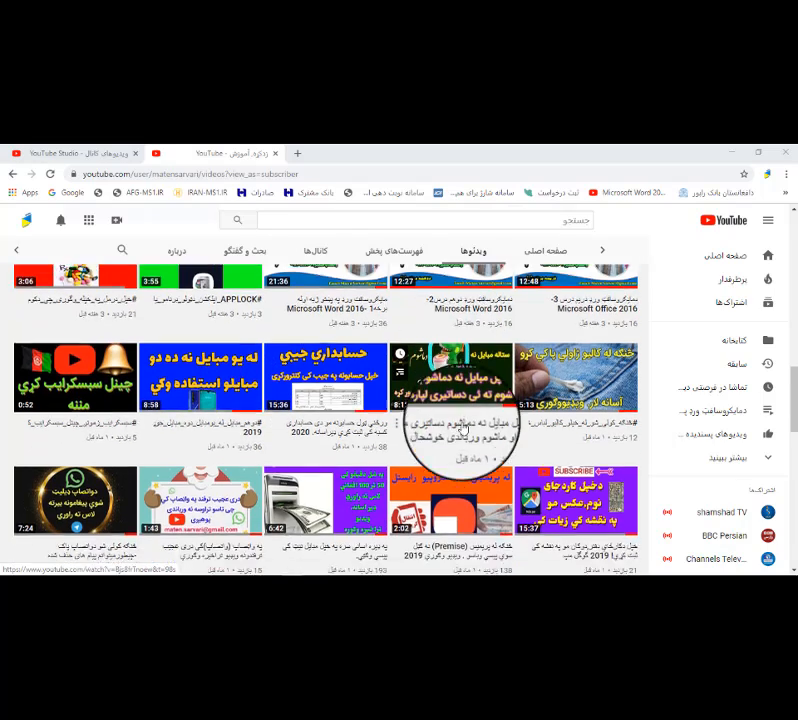
scroll(463, 426, down, 1)
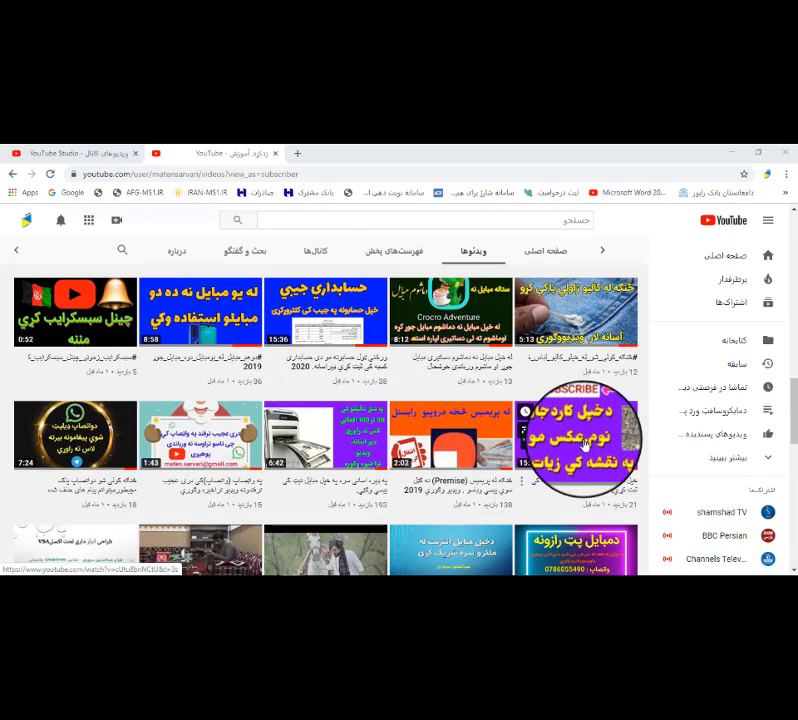
scroll(583, 445, down, 3)
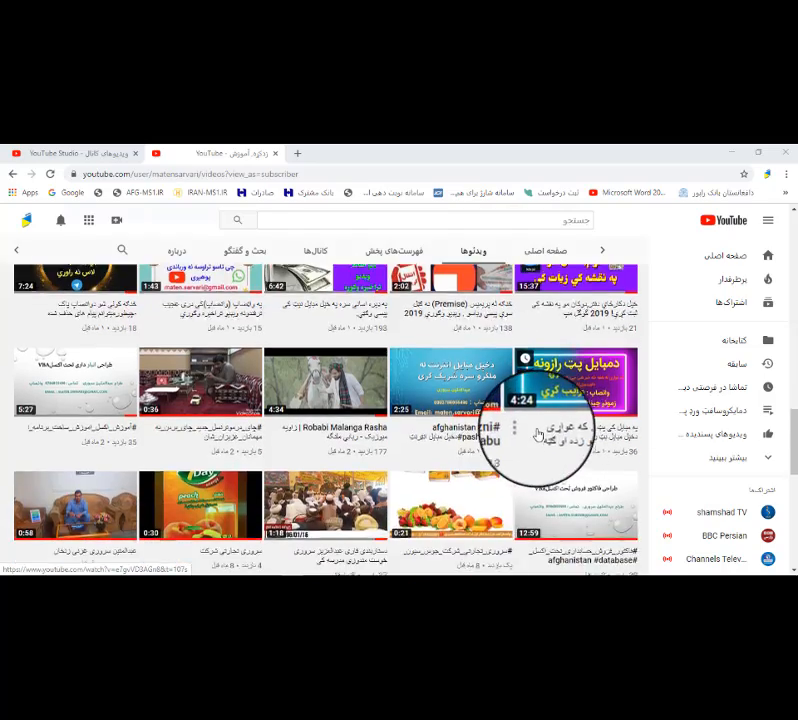
scroll(537, 433, down, 6)
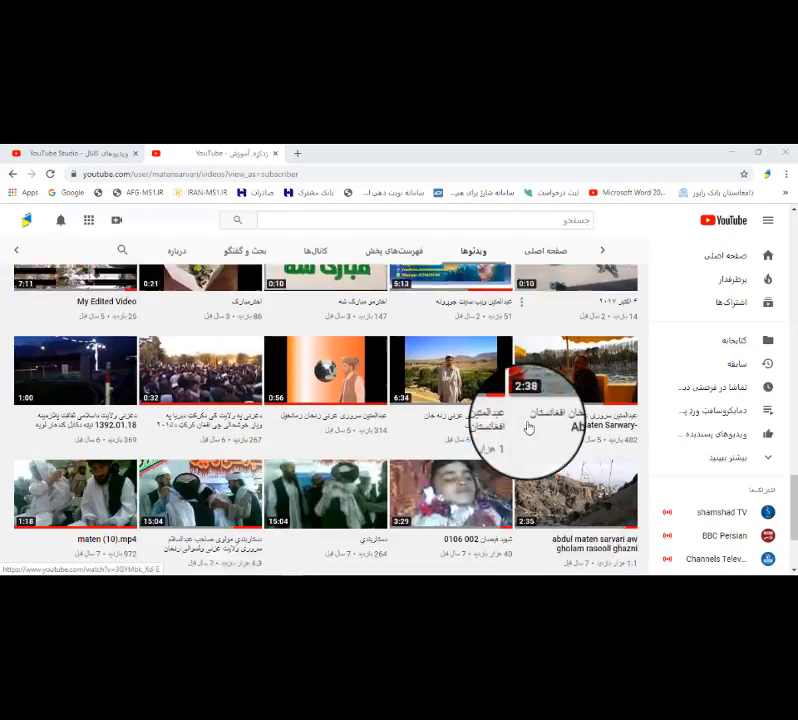
scroll(529, 428, down, 10)
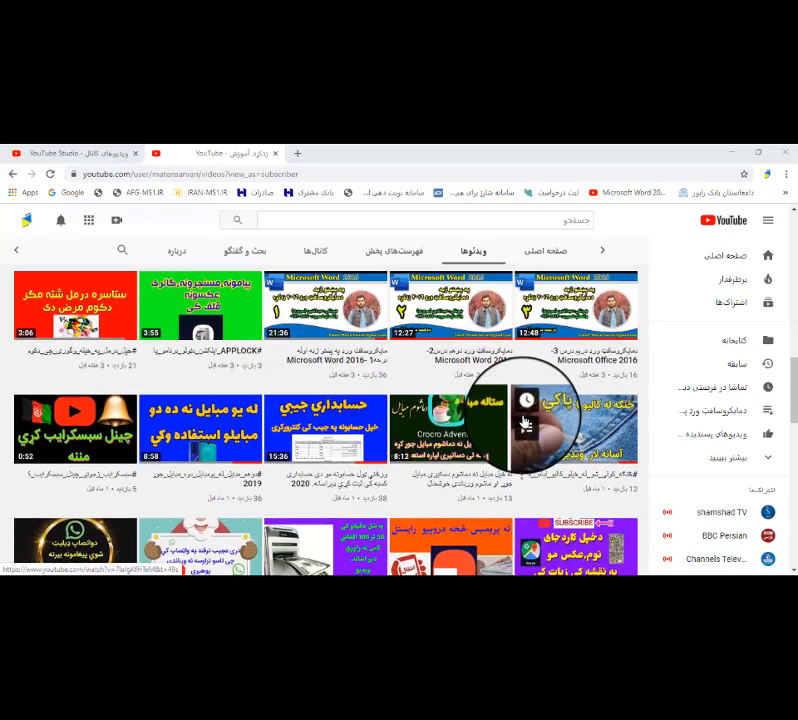
scroll(525, 425, up, 5)
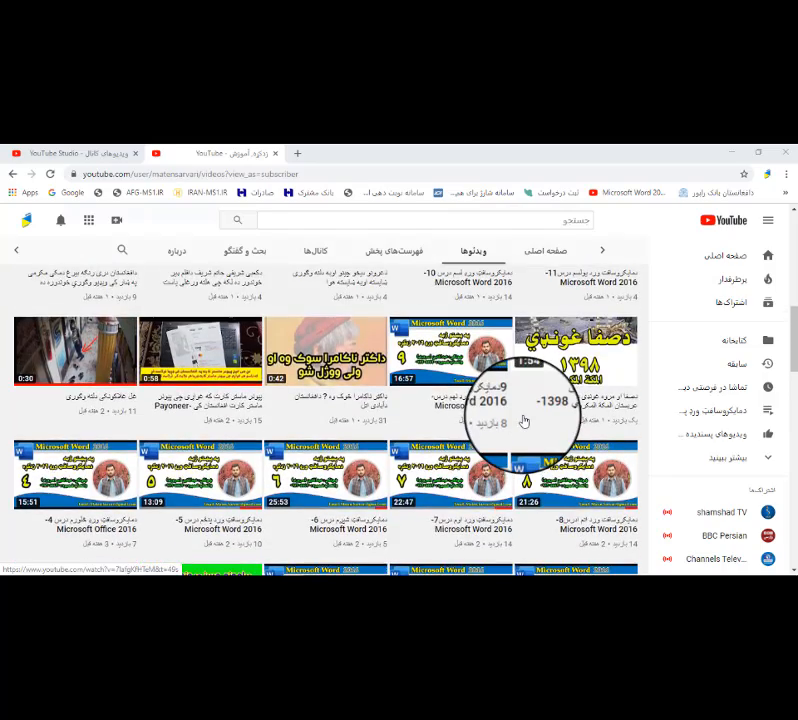
scroll(524, 421, up, 1)
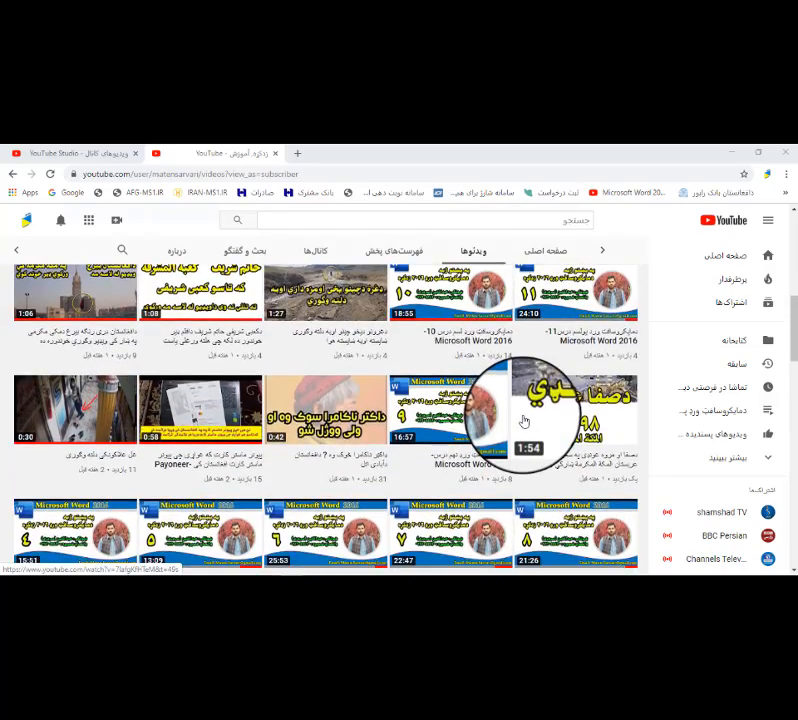
scroll(523, 423, up, 1)
scroll(524, 421, up, 6)
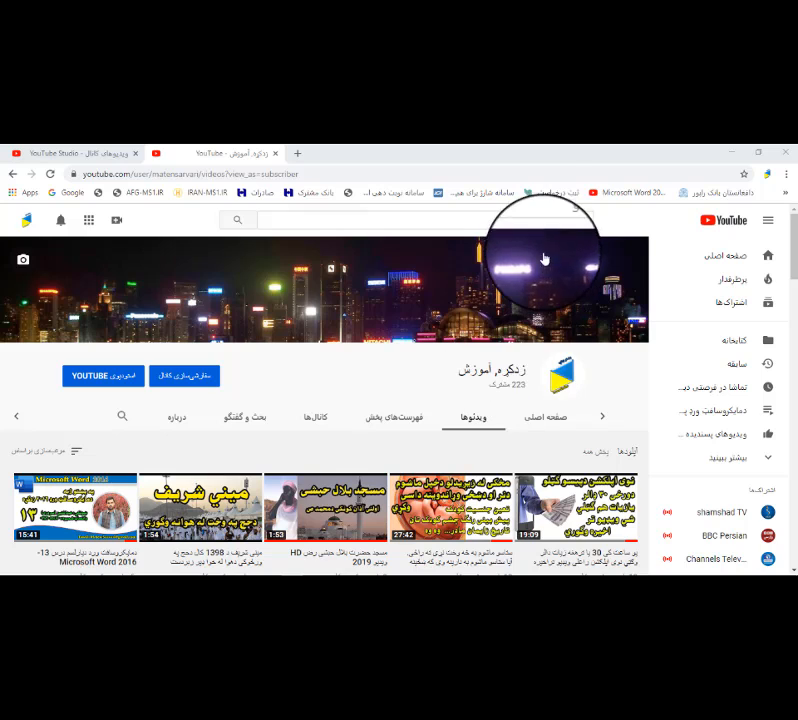
- Search YouTube for "زدکړه" and open the "زدکړه, آموزش" channel from the results
click(547, 221)
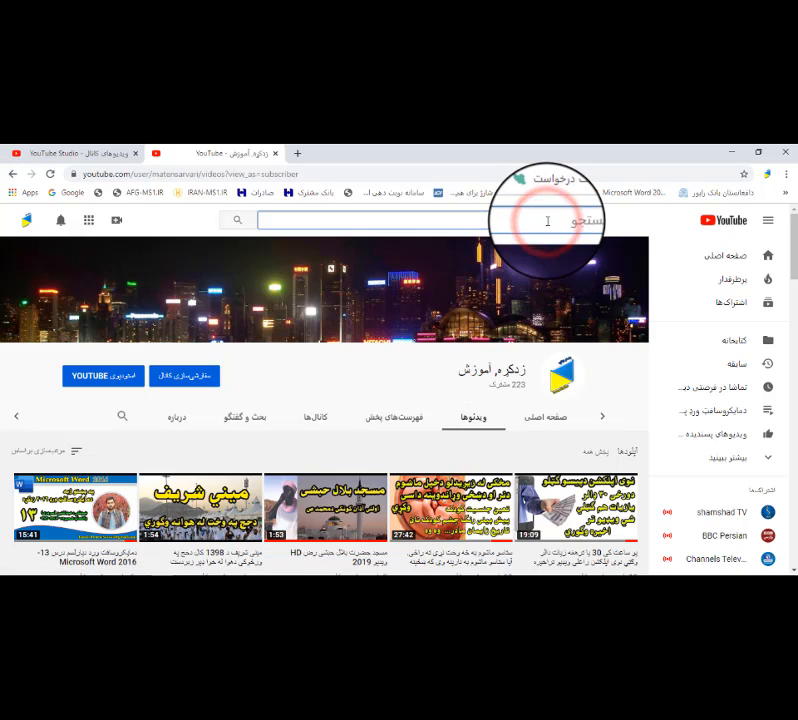
text(زد)
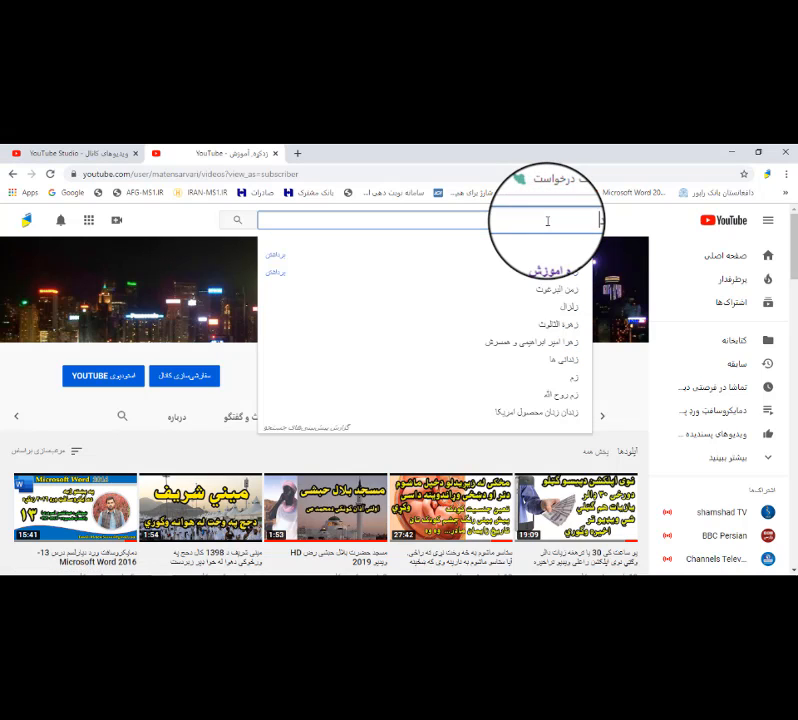
text(کړه)
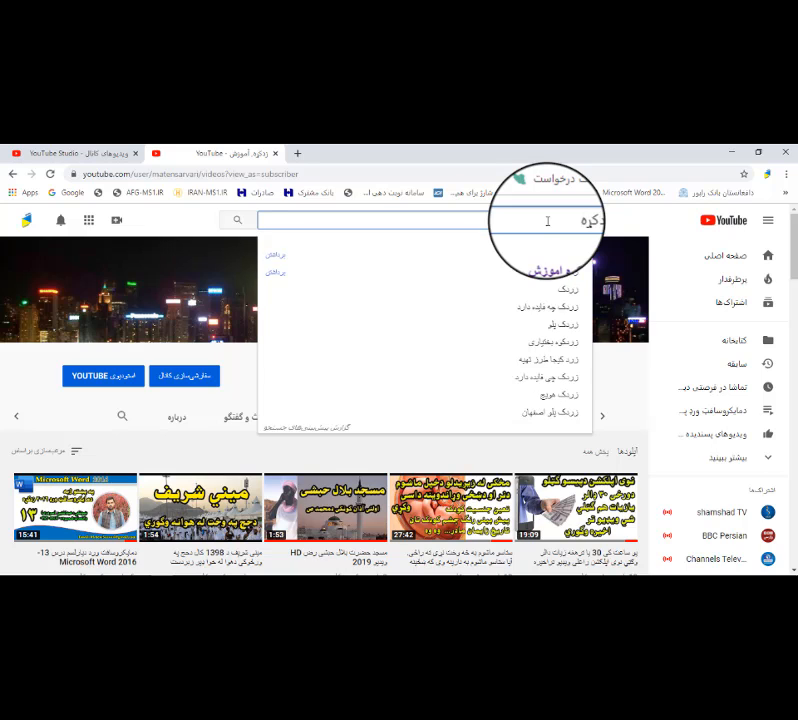
key(Return)
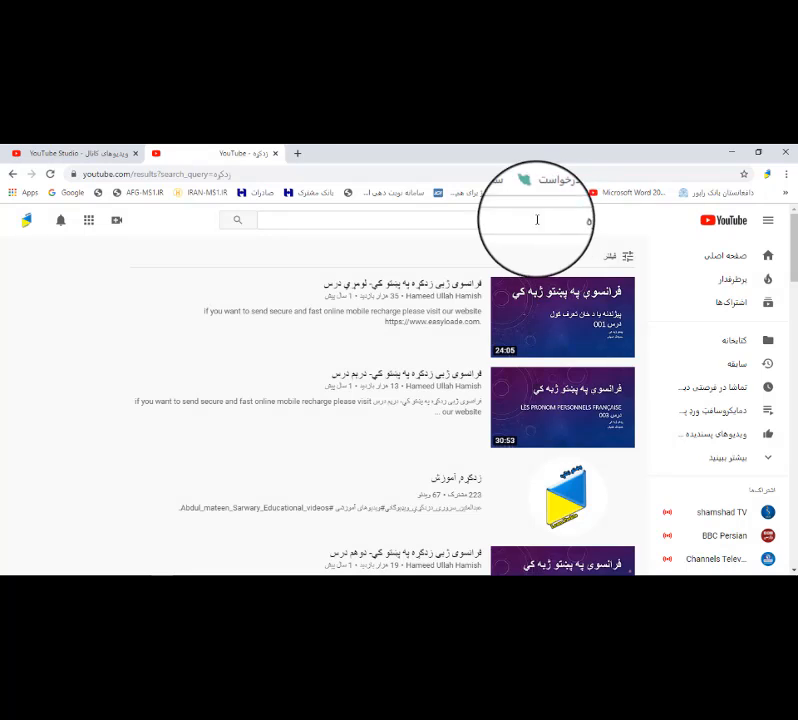
scroll(518, 355, down, 3)
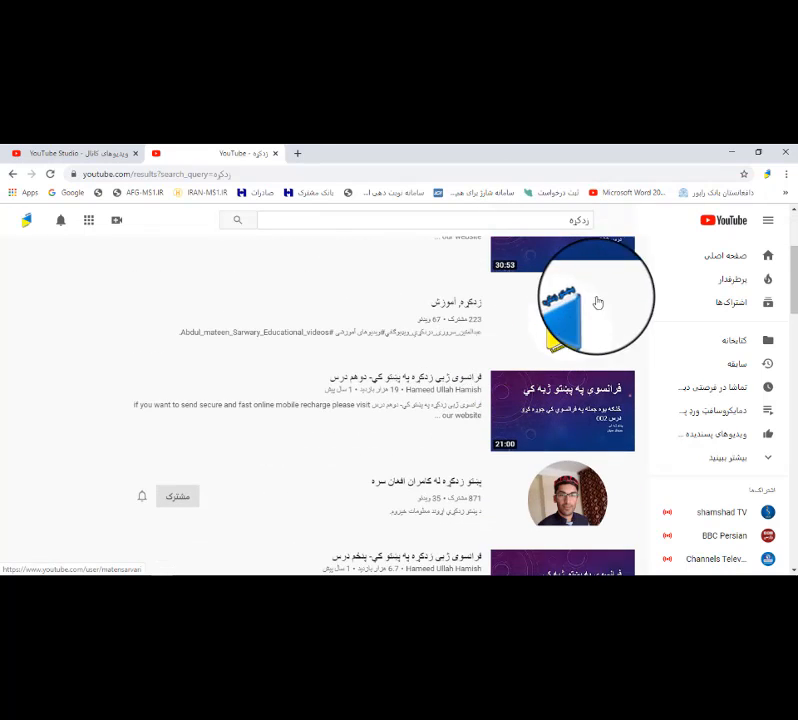
click(477, 304)
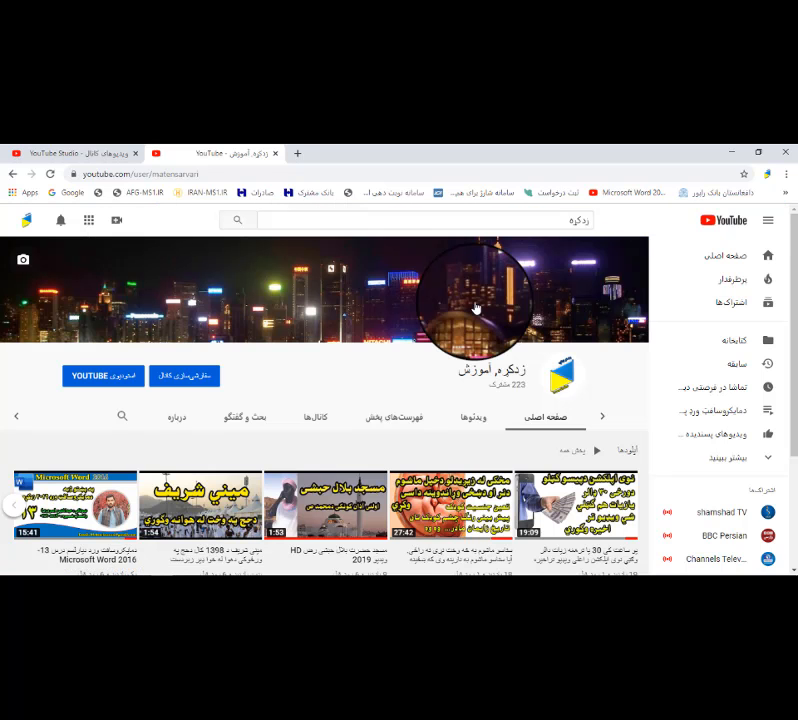
- Open the channel's videos page and look through the uploaded lessons
scroll(467, 347, down, 2)
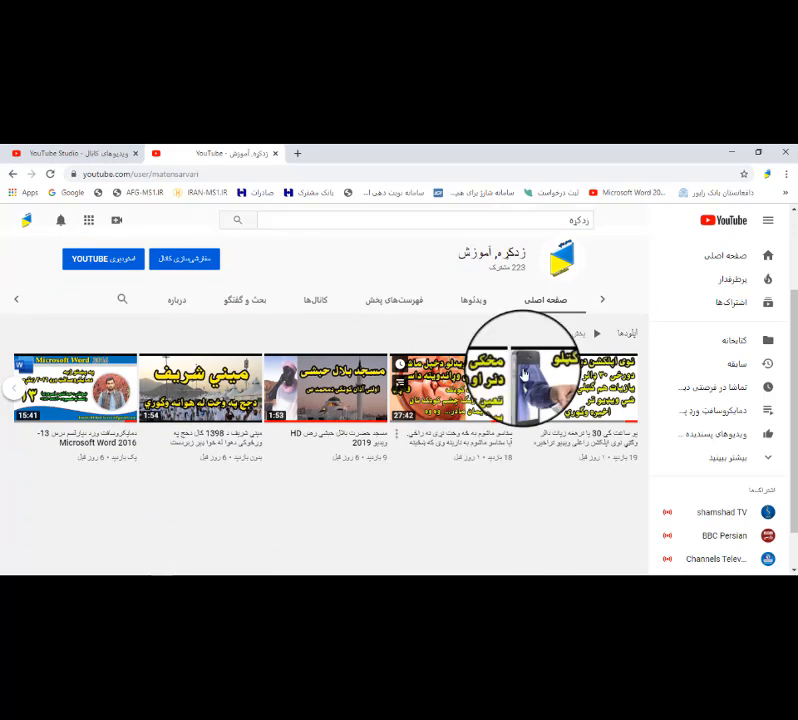
click(472, 304)
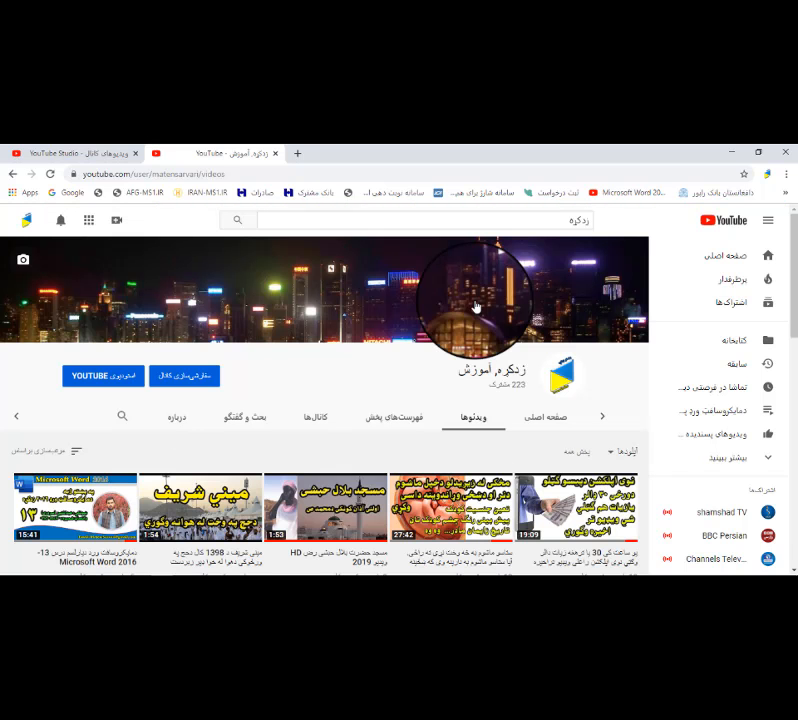
scroll(472, 425, down, 1)
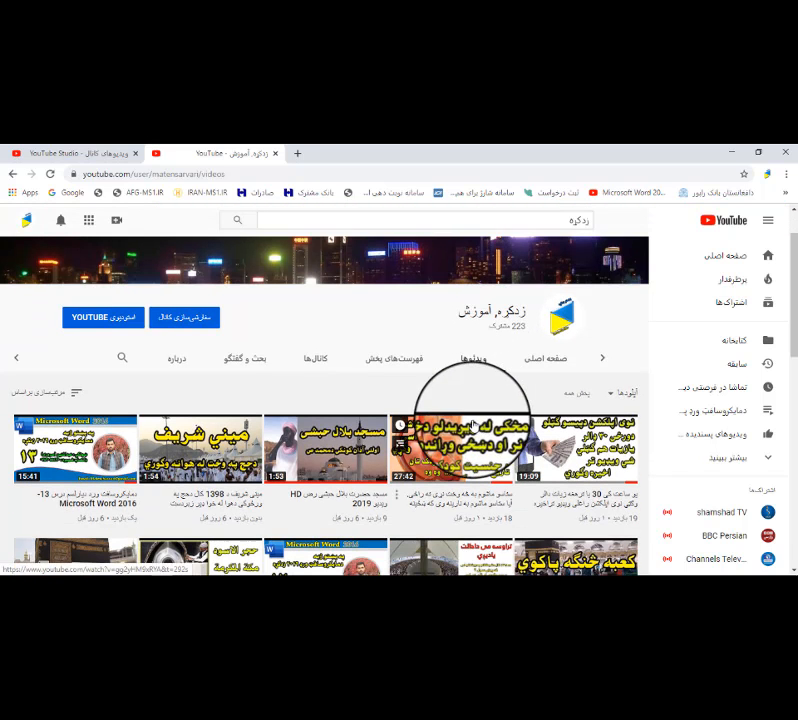
scroll(475, 330, down, 2)
scroll(450, 310, down, 4)
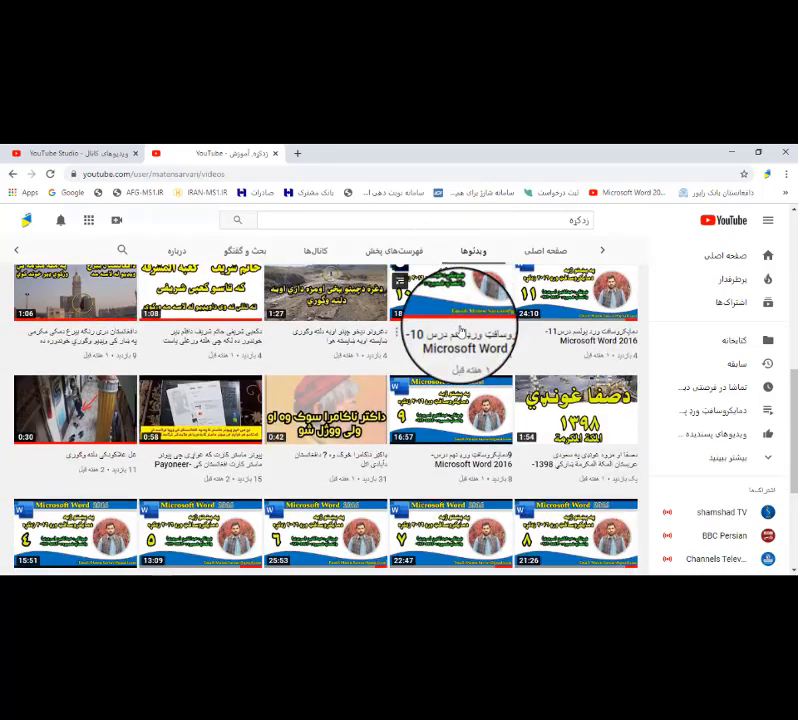
scroll(458, 322, down, 1)
scroll(455, 318, up, 8)
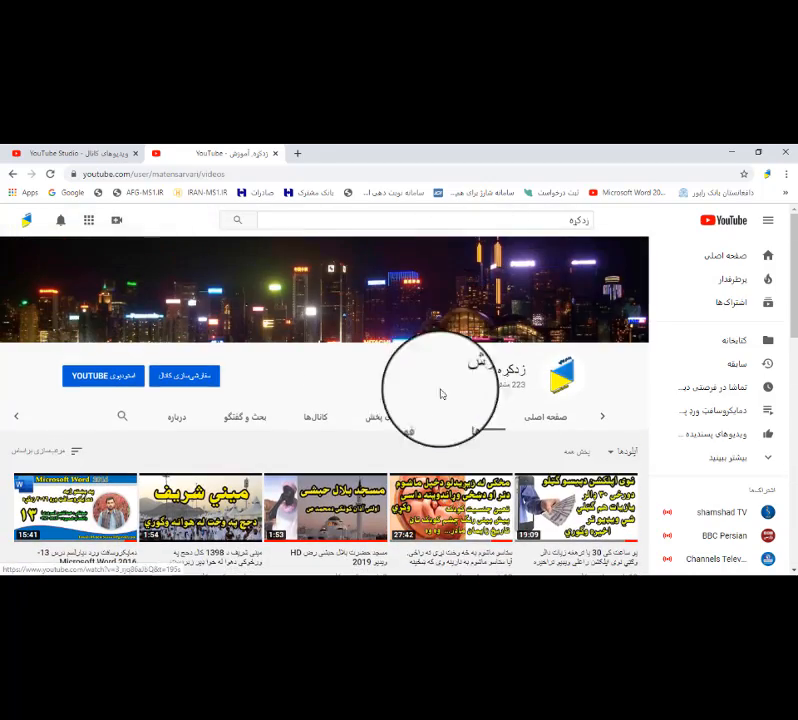
- Open the channel's playlists page and look through its created and saved playlists
click(406, 422)
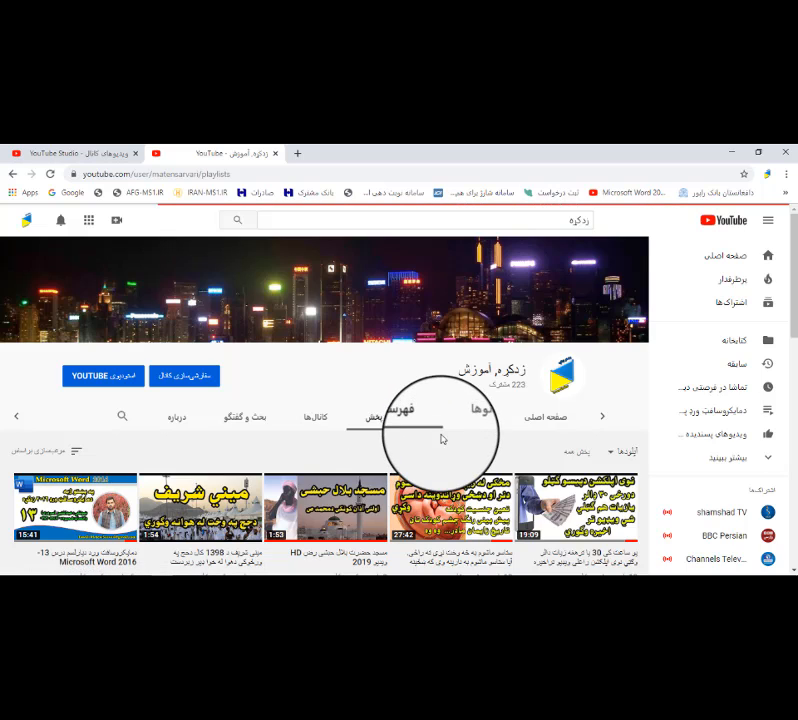
scroll(434, 440, down, 4)
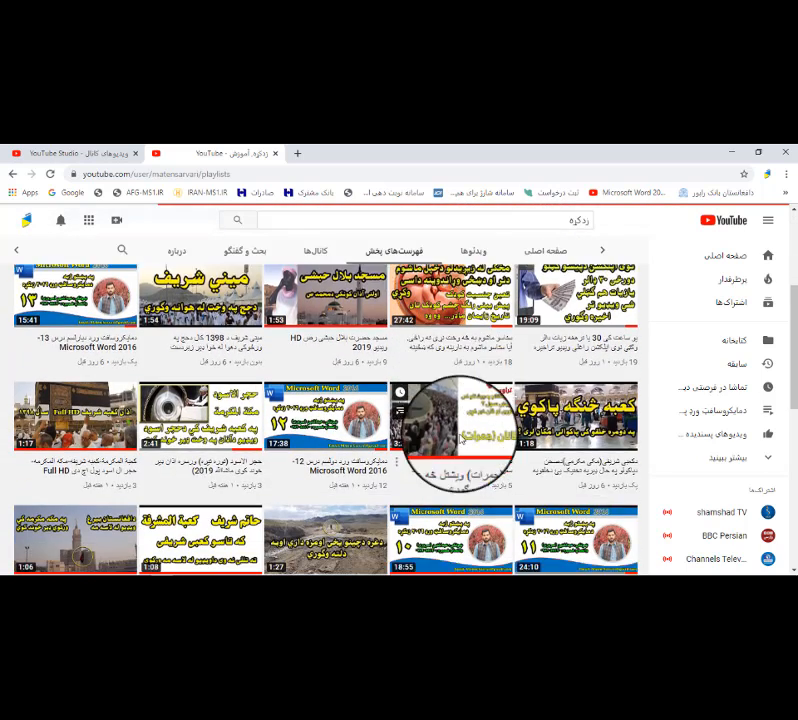
scroll(458, 410, up, 5)
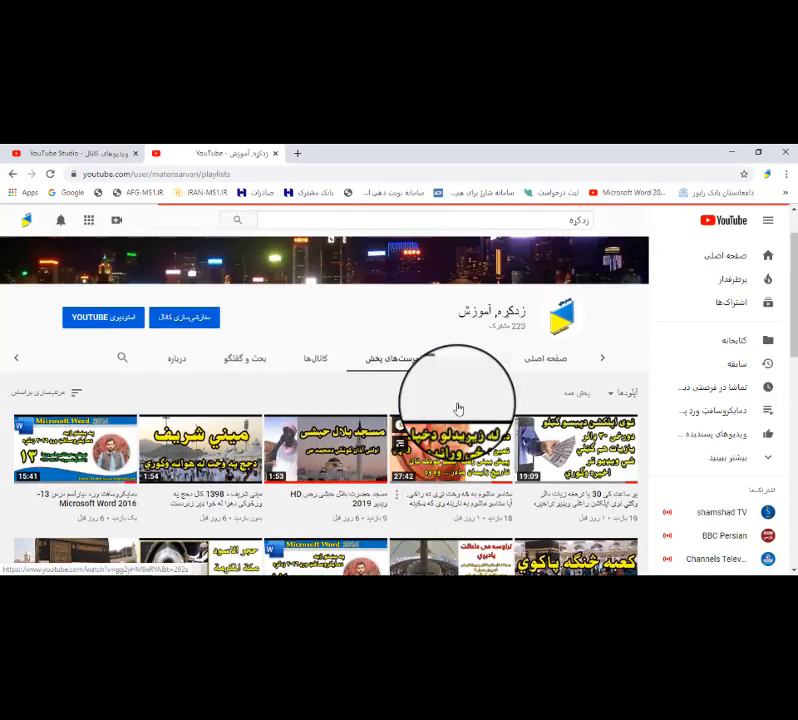
scroll(458, 406, down, 3)
scroll(456, 402, up, 2)
scroll(456, 404, down, 2)
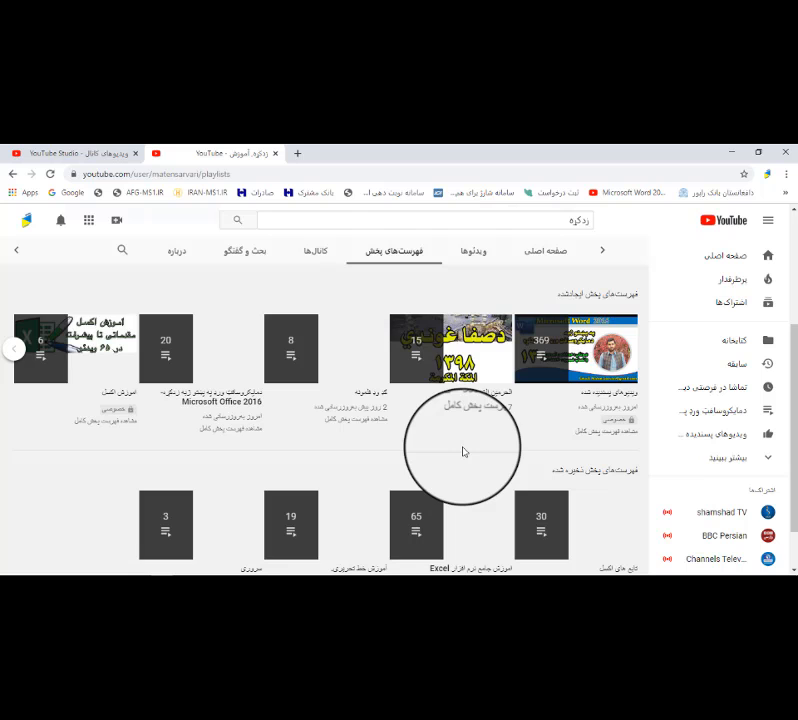
scroll(205, 393, down, 1)
scroll(326, 433, up, 4)
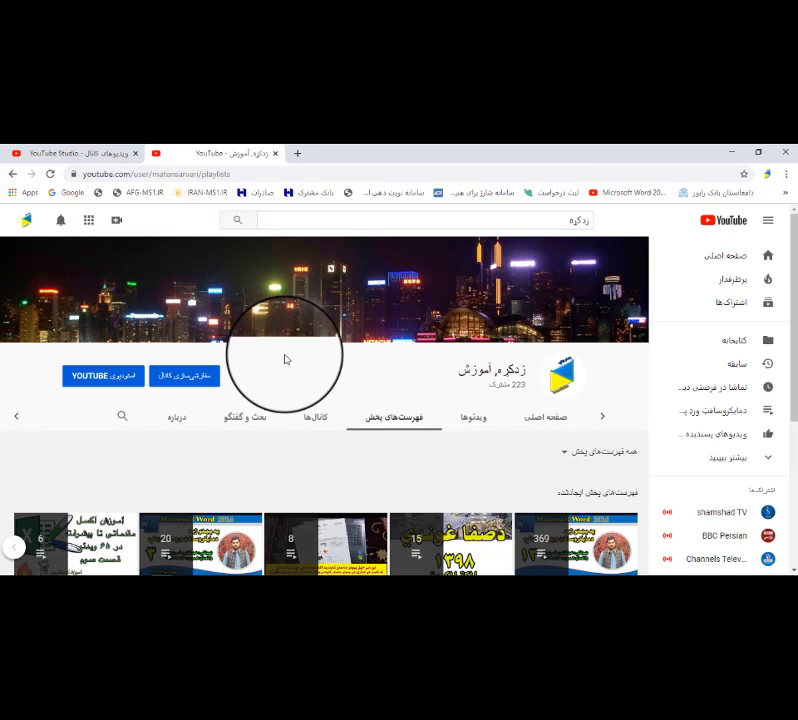
- Minimize the browser, view the image "1" from the desktop folder "دمایکروسافت ورد ده درس عنوان عکس", and return to the desktop
click(730, 153)
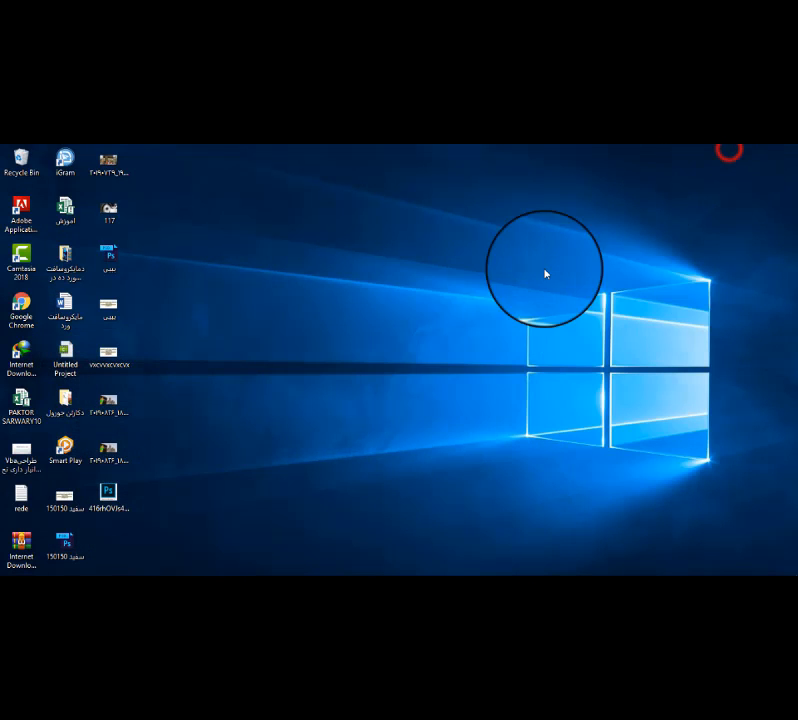
right_click(389, 323)
click(409, 358)
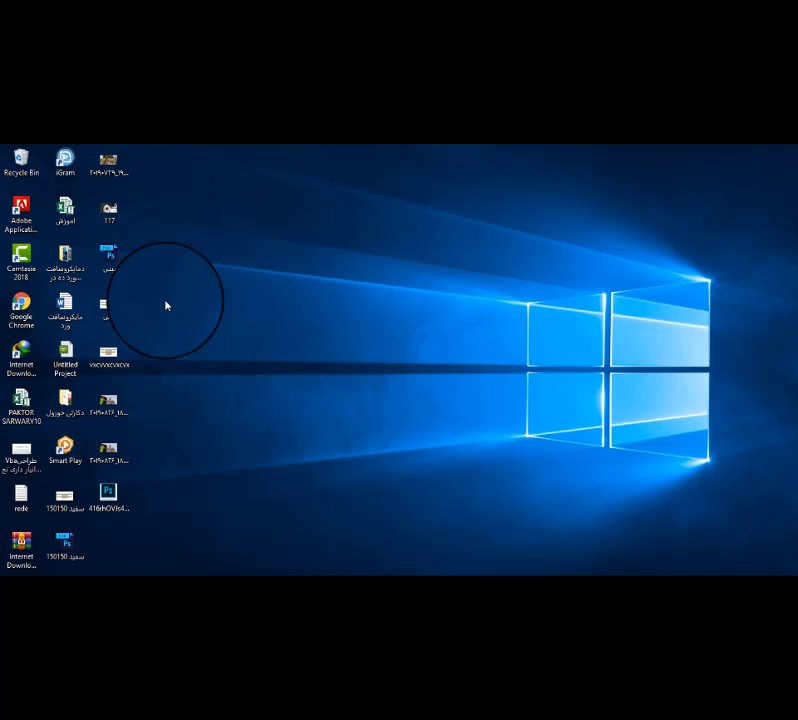
click(75, 258)
double_click(75, 258)
right_click(348, 316)
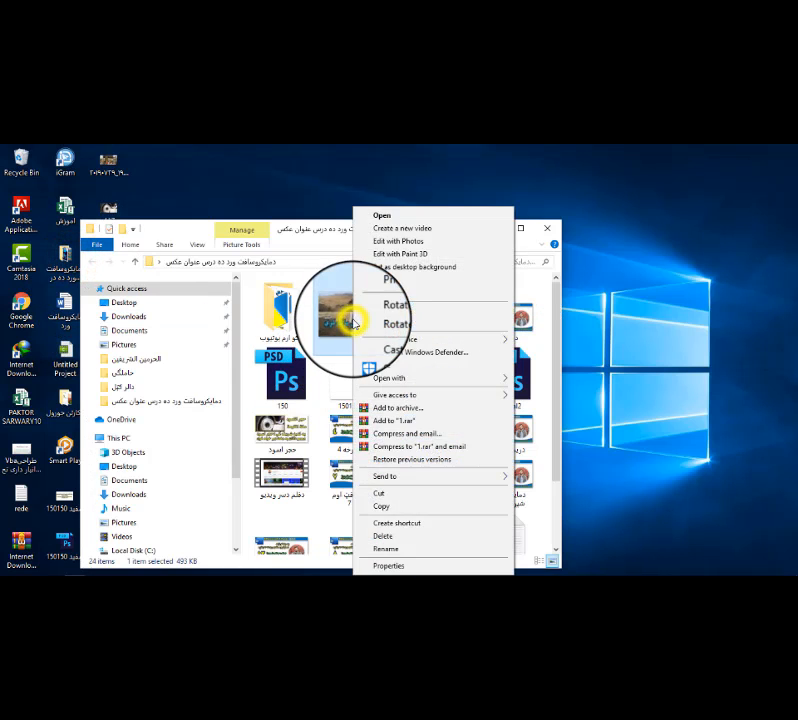
click(395, 214)
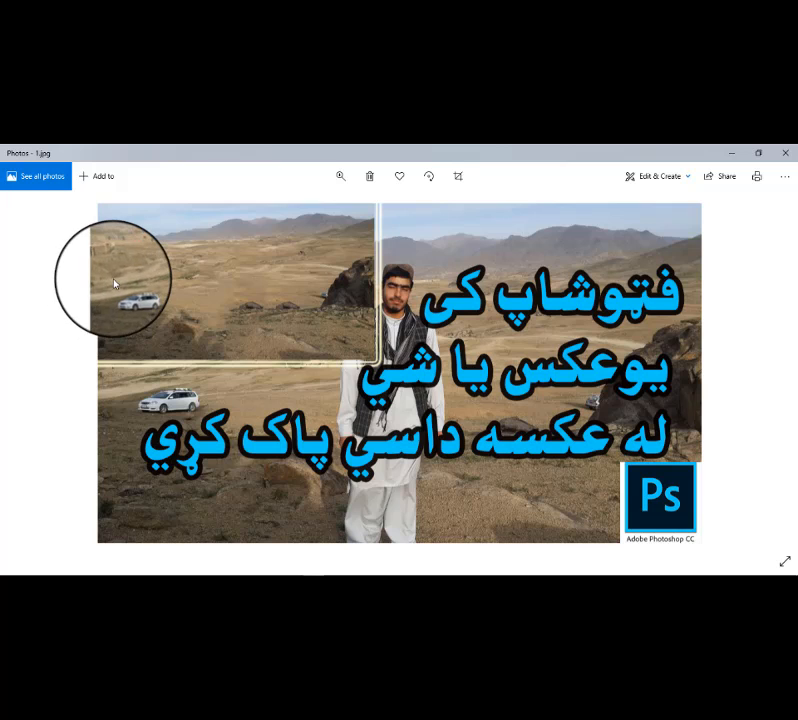
click(784, 152)
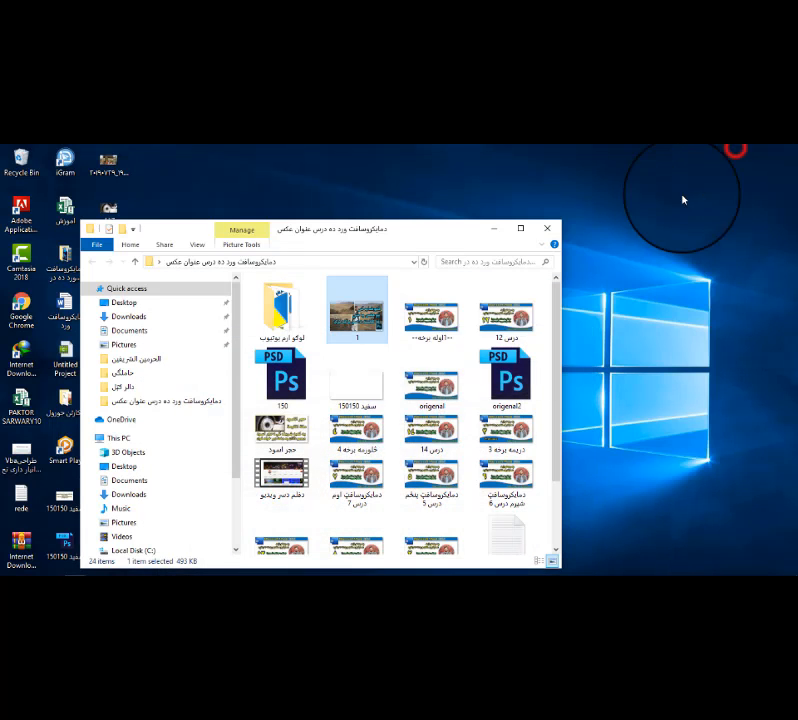
click(497, 231)
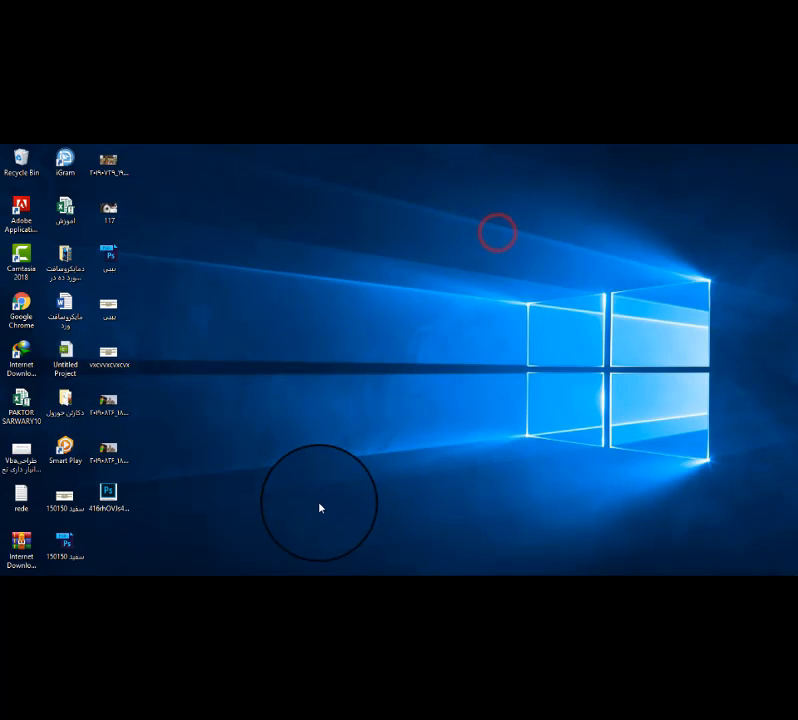
- Switch to Photoshop, open IMG-20160416-WA0052.jpg, and float it in its own document window
click(244, 582)
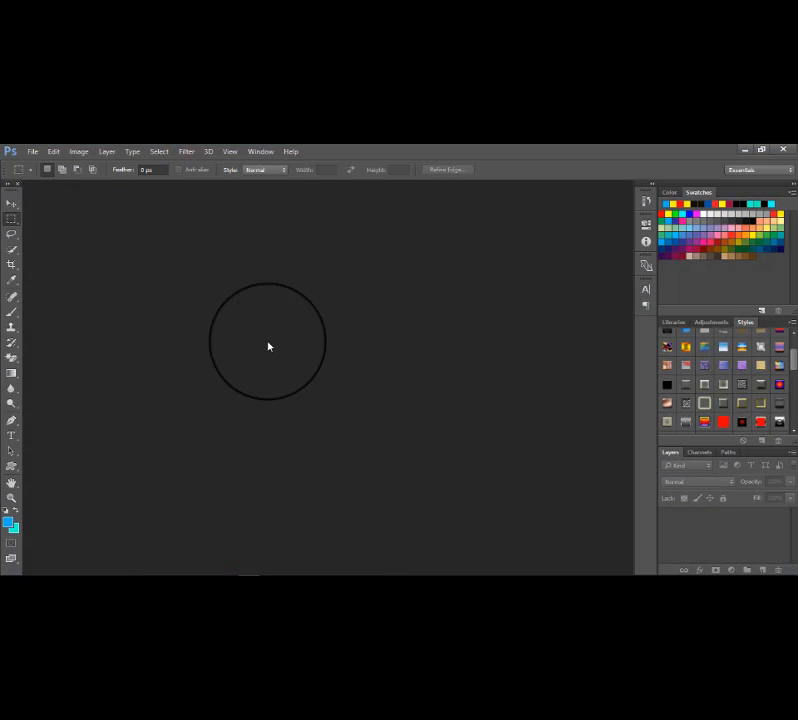
double_click(236, 324)
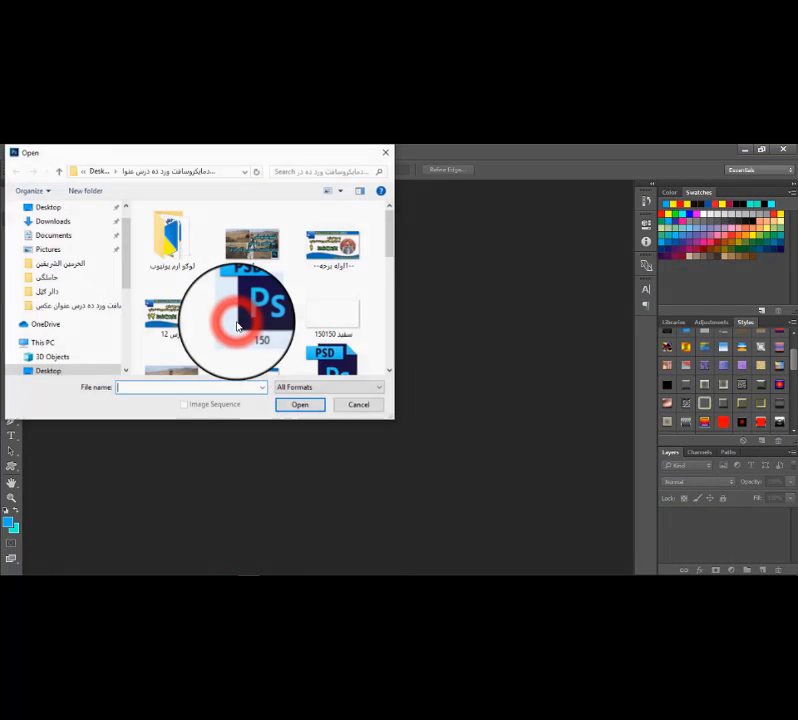
drag(387, 243, 387, 263)
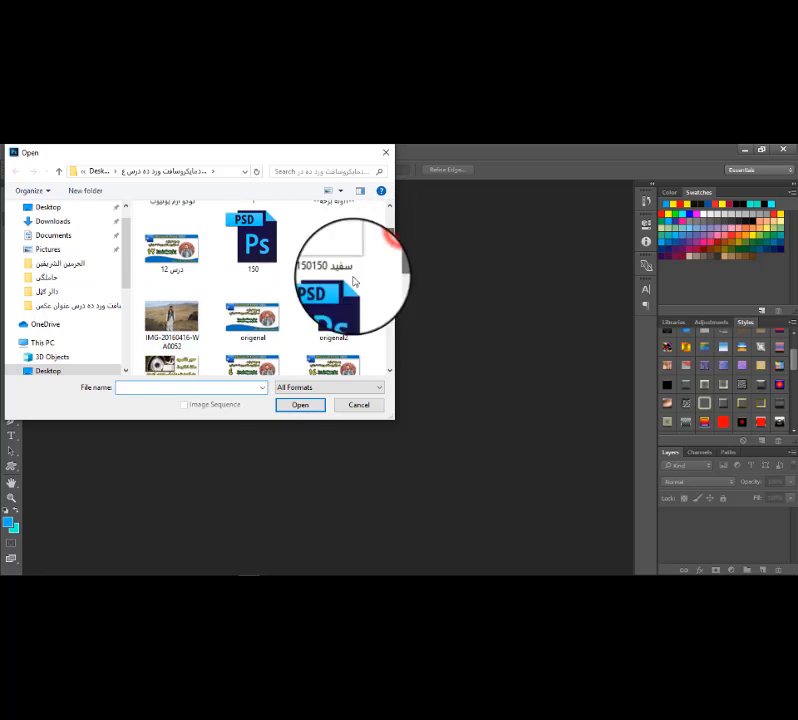
click(185, 325)
click(290, 405)
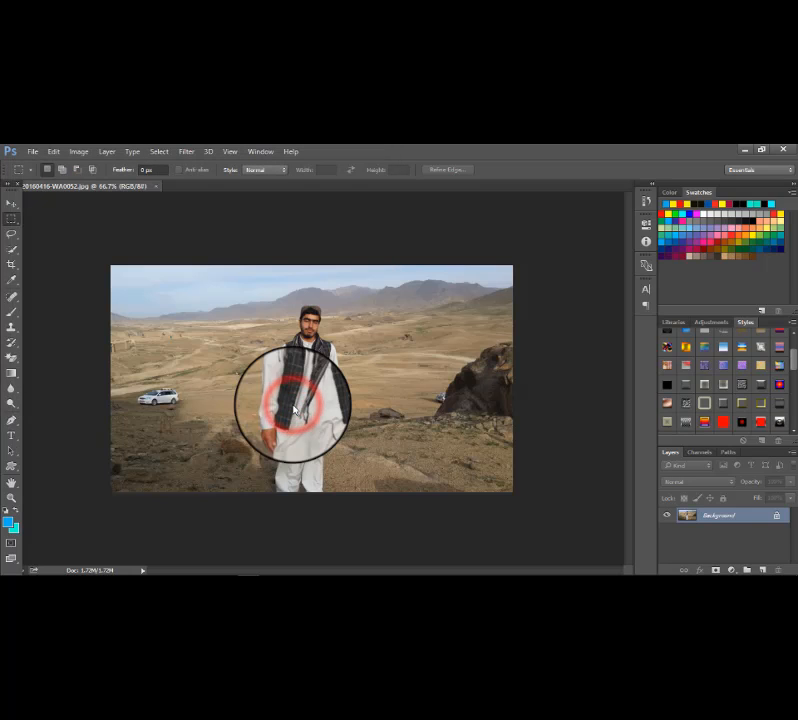
drag(127, 184, 260, 238)
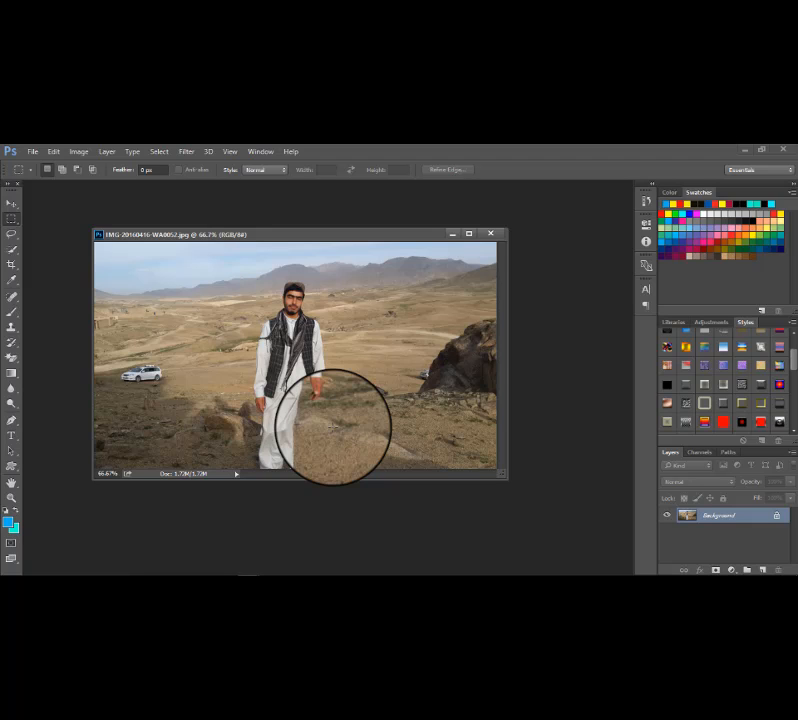
- Draw a loose freehand Lasso selection around the standing man, from head to feet
click(13, 236)
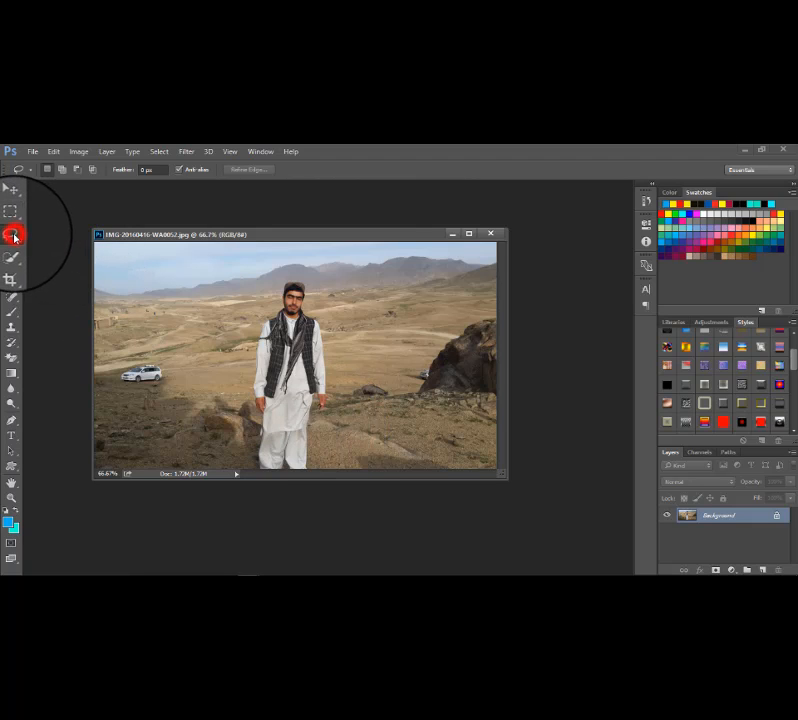
right_click(13, 233)
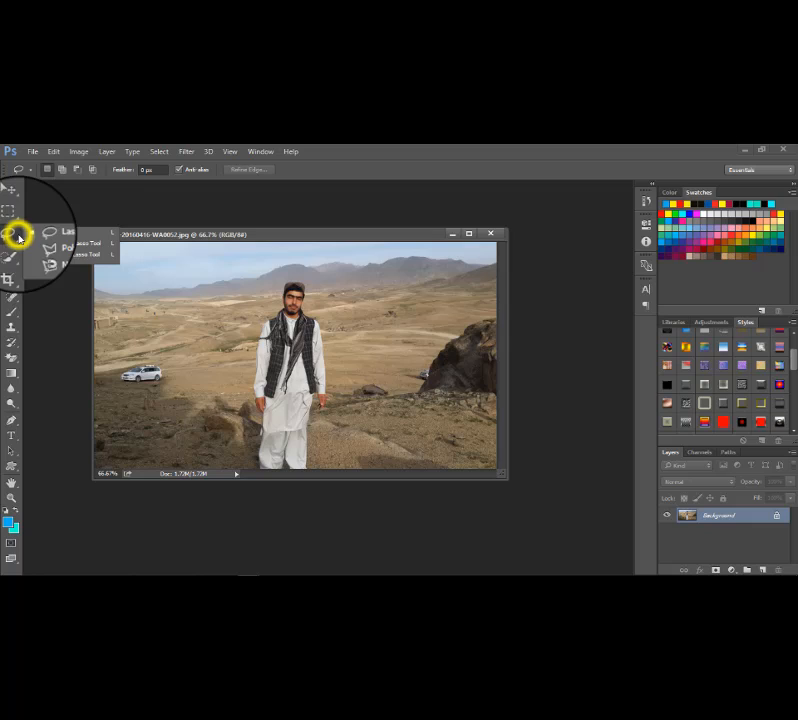
click(67, 233)
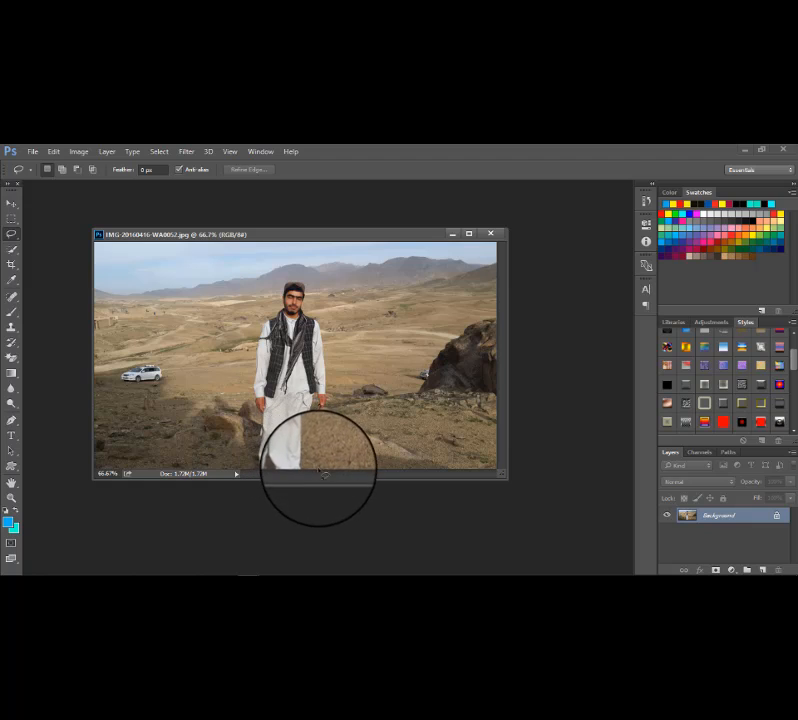
mouse_move(320, 472)
mouse_down()
mouse_move(321, 424)
mouse_move(340, 411)
mouse_move(342, 398)
mouse_move(334, 332)
mouse_move(312, 309)
mouse_move(307, 284)
mouse_move(284, 278)
mouse_move(254, 344)
mouse_move(249, 379)
mouse_move(258, 435)
mouse_move(250, 456)
mouse_move(256, 474)
mouse_move(326, 468)
mouse_up()
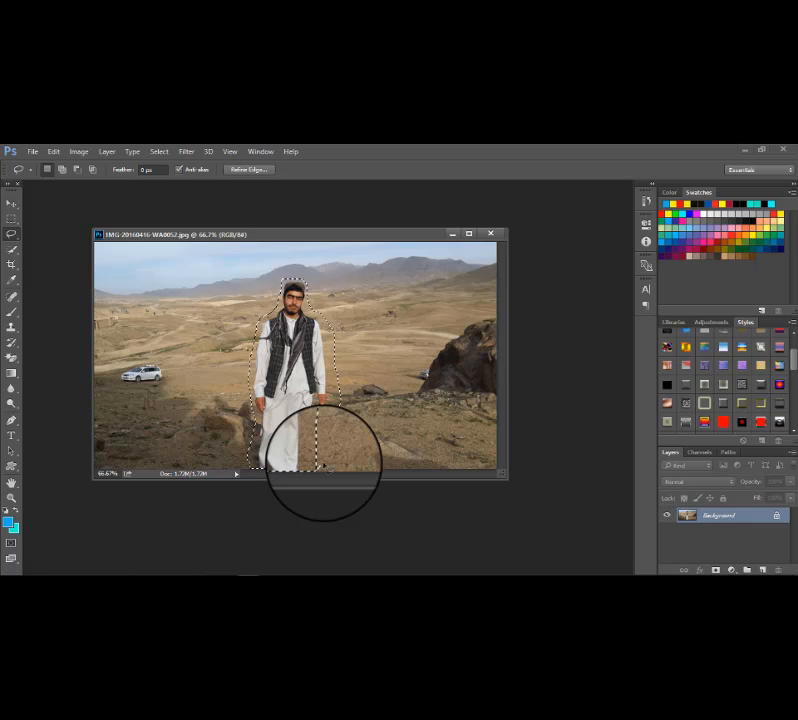
mouse_move(323, 466)
mouse_down()
mouse_move(345, 379)
mouse_move(295, 274)
mouse_move(260, 504)
mouse_move(338, 446)
mouse_up()
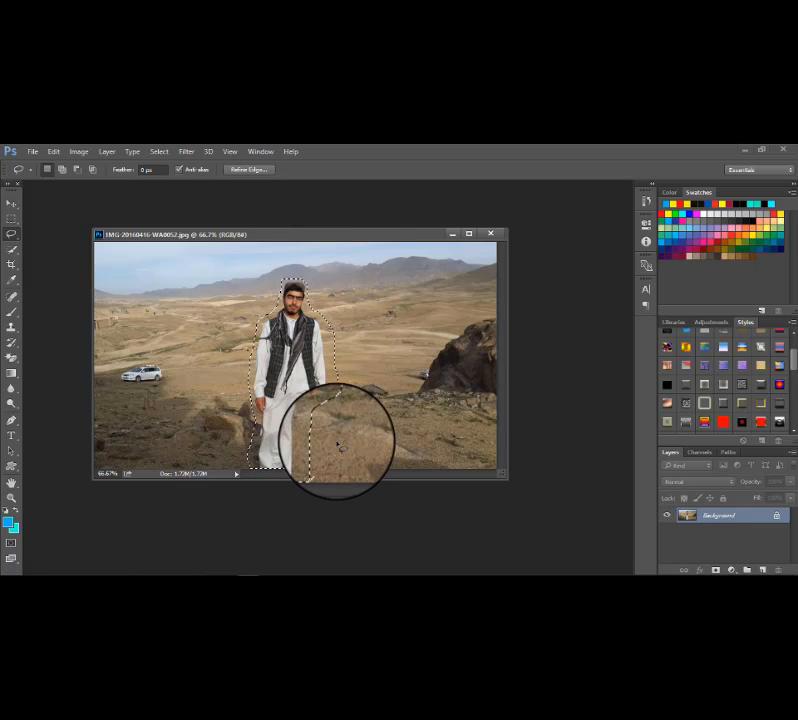
drag(370, 235, 403, 237)
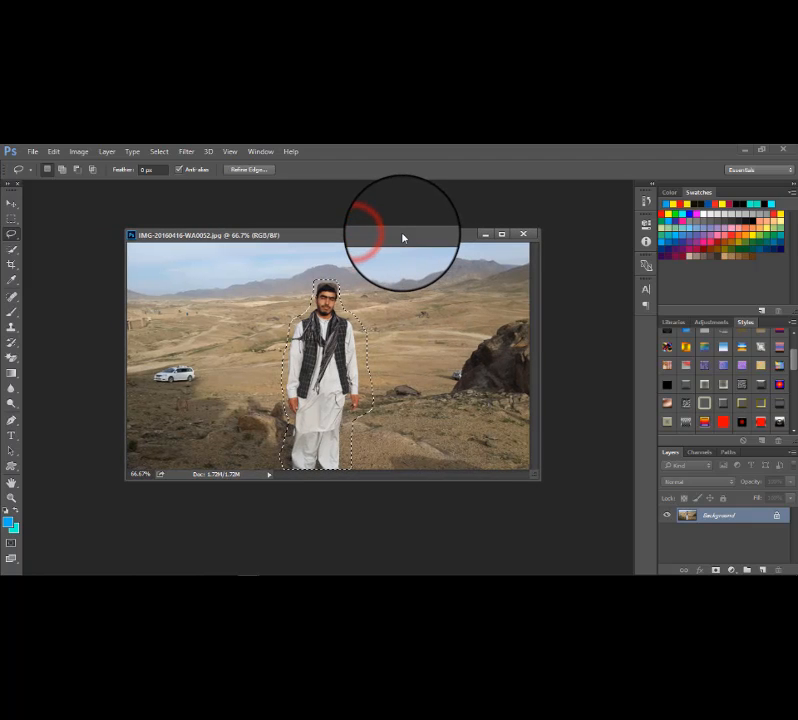
- Fill the selected area around the man with Content-Aware contents
click(17, 208)
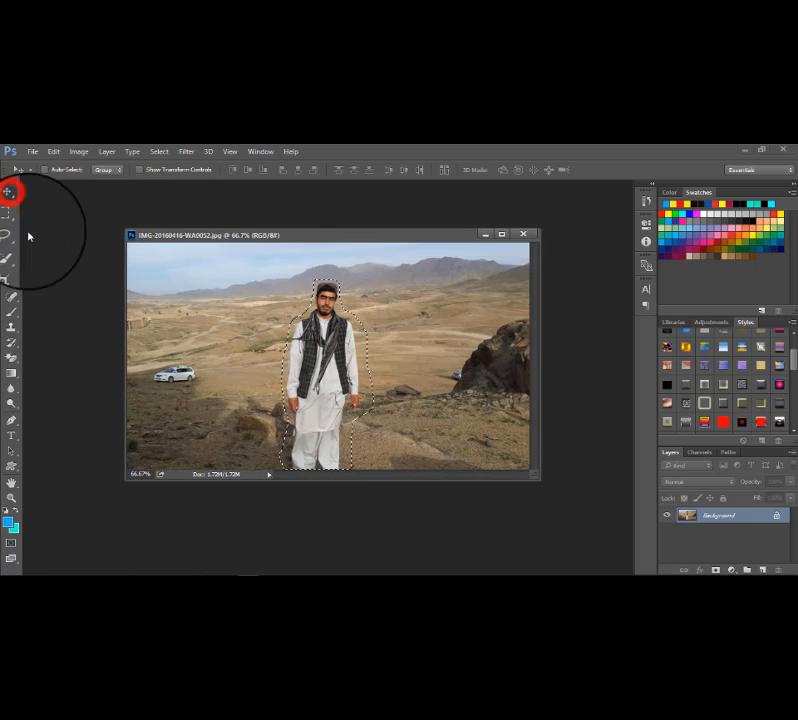
click(52, 151)
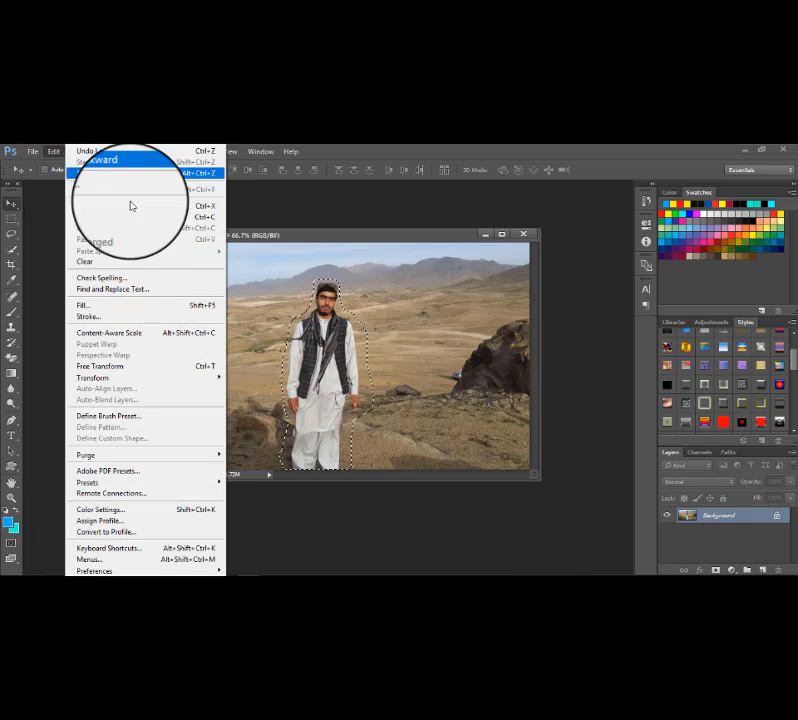
click(111, 307)
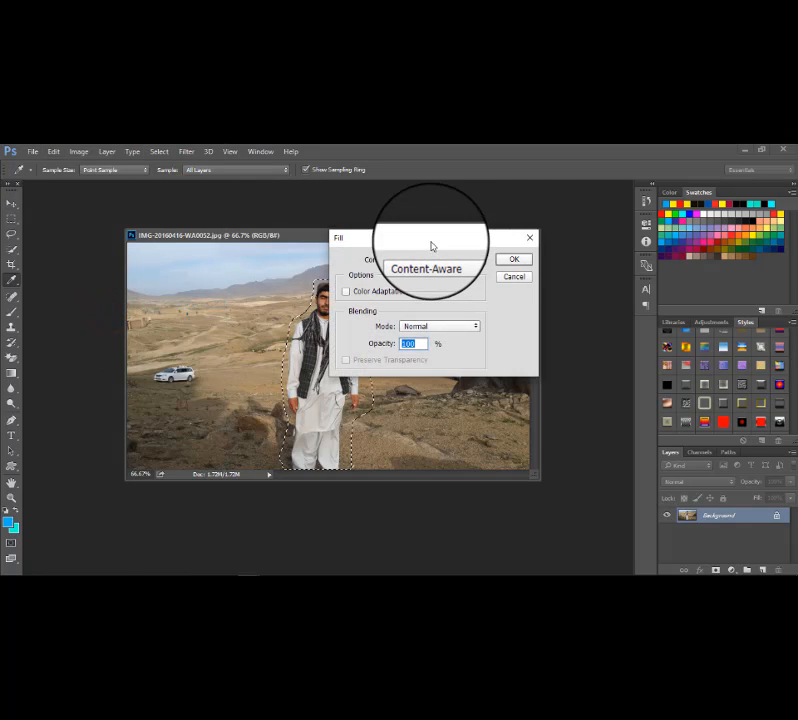
drag(427, 246, 495, 240)
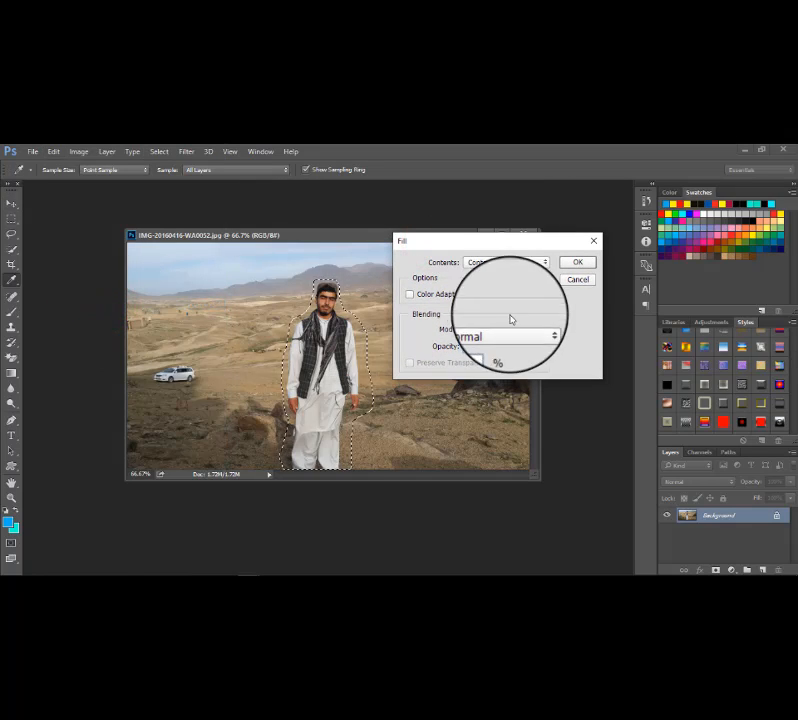
click(545, 263)
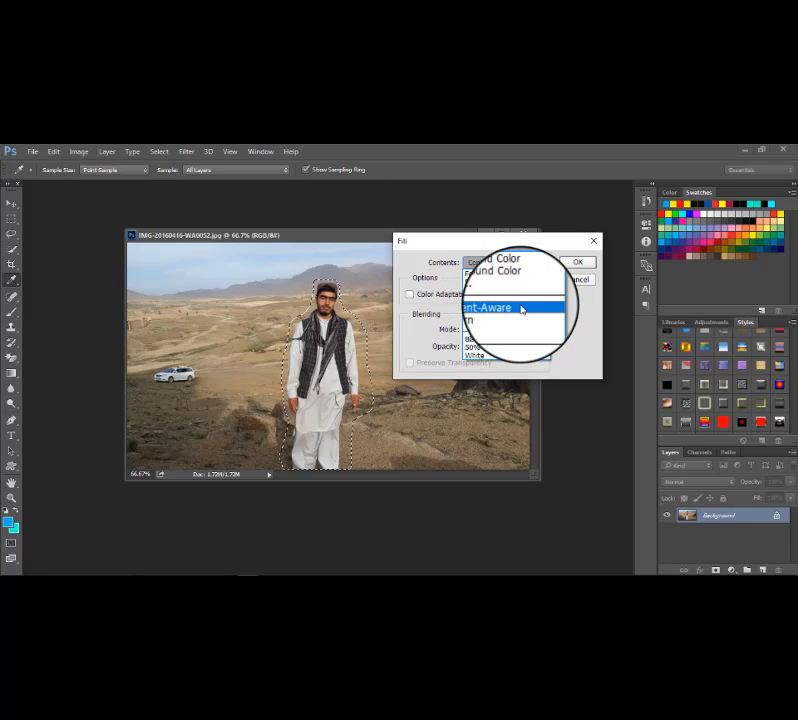
click(522, 309)
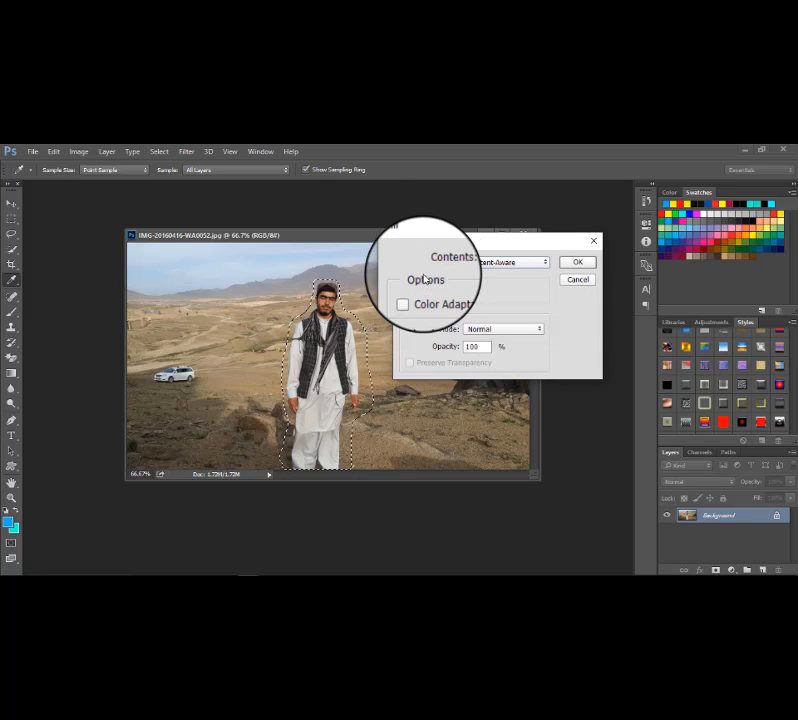
drag(476, 241, 469, 239)
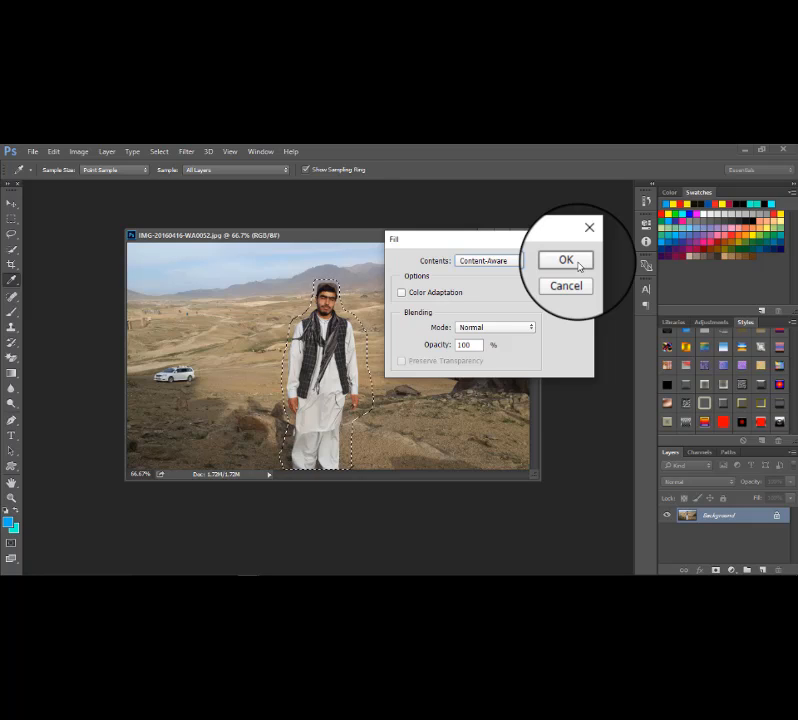
click(566, 260)
- Deselect the area where the man stood
key(v)
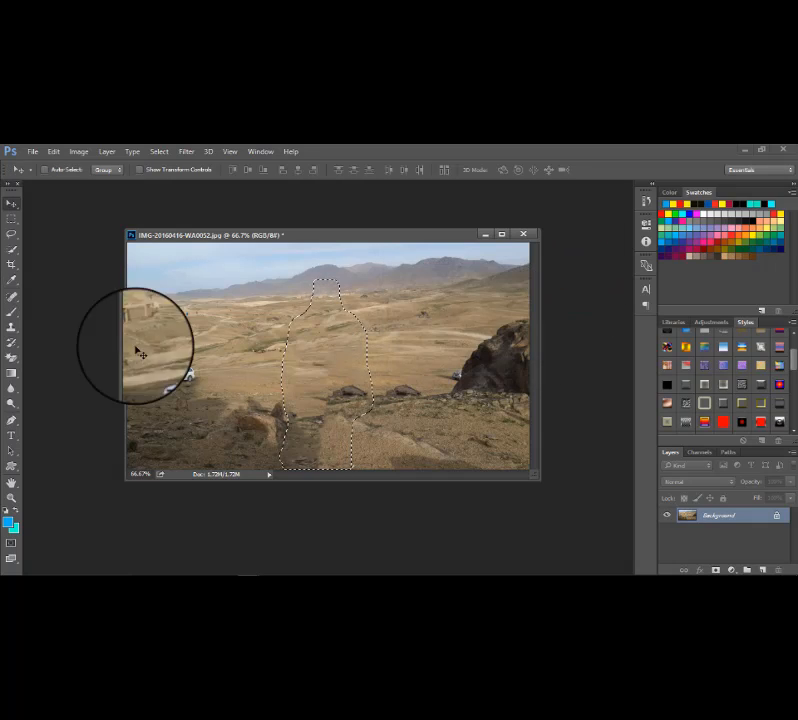
click(249, 343)
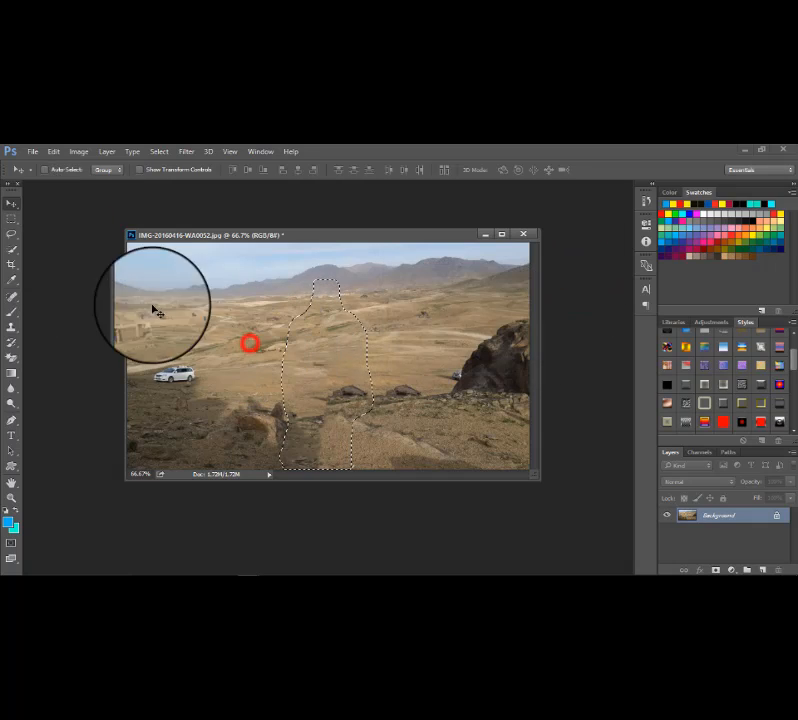
click(12, 218)
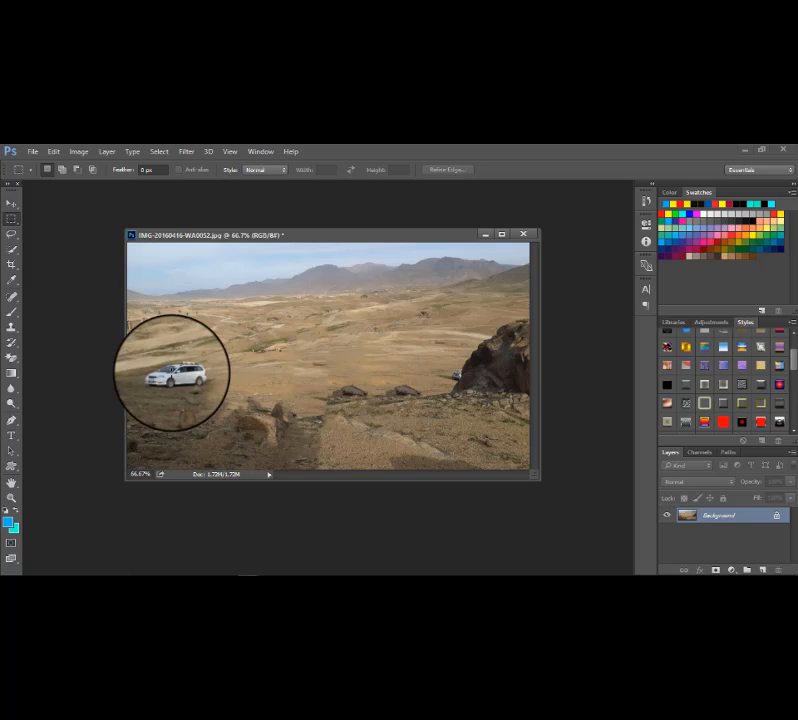
- Draw a freehand Lasso selection closely around the white car
click(12, 236)
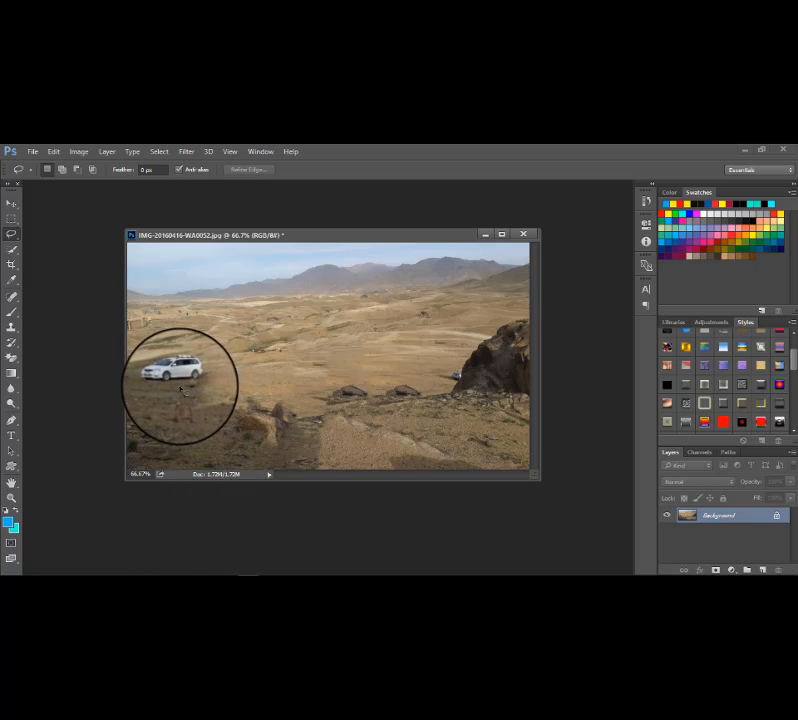
click(182, 388)
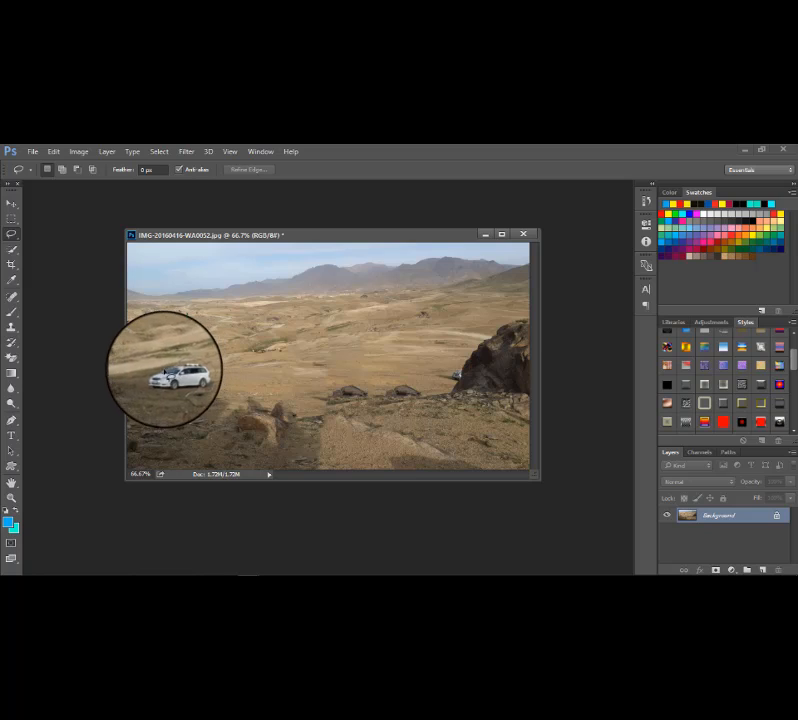
drag(153, 387, 186, 391)
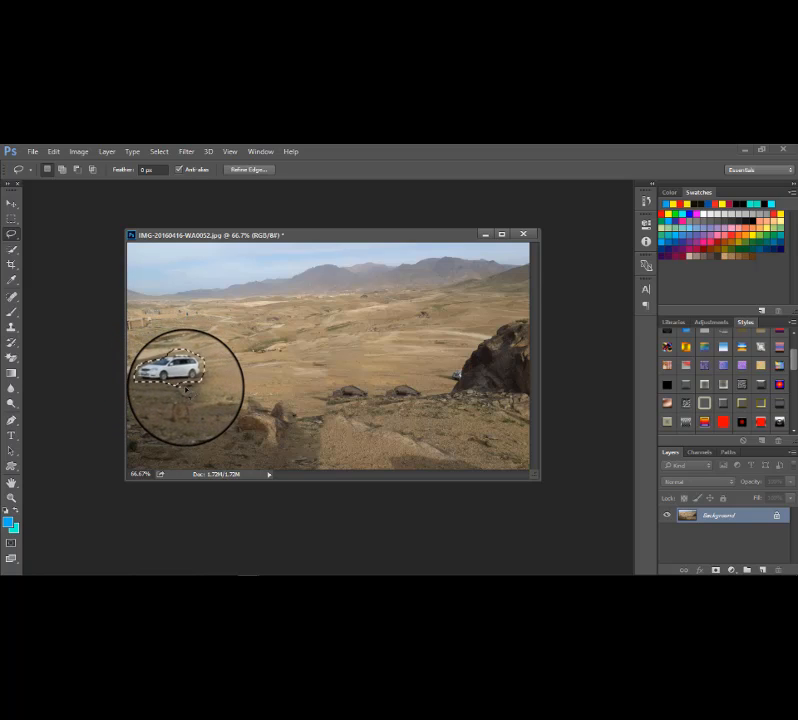
- Fill the selected area around the white car with Content-Aware contents
click(55, 154)
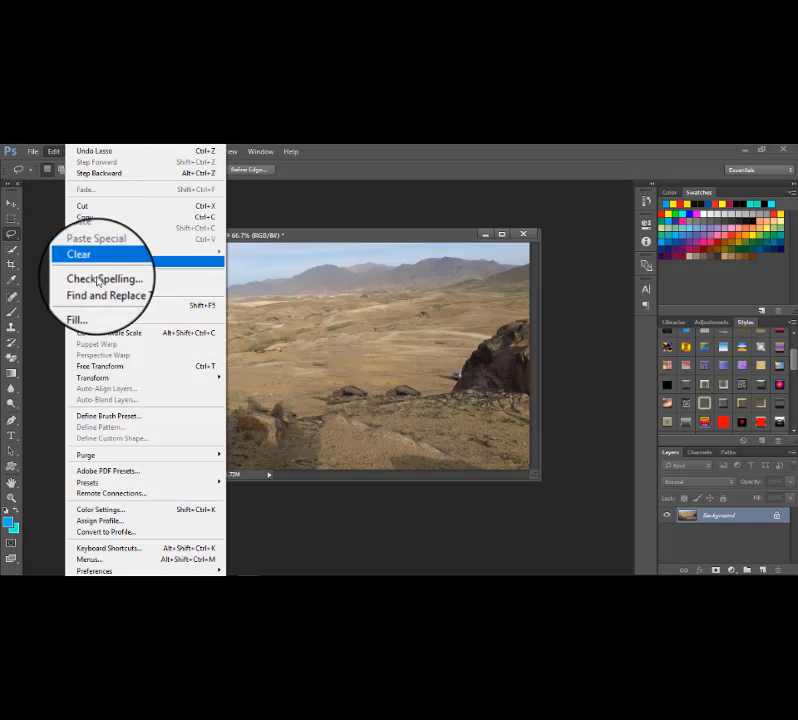
click(89, 305)
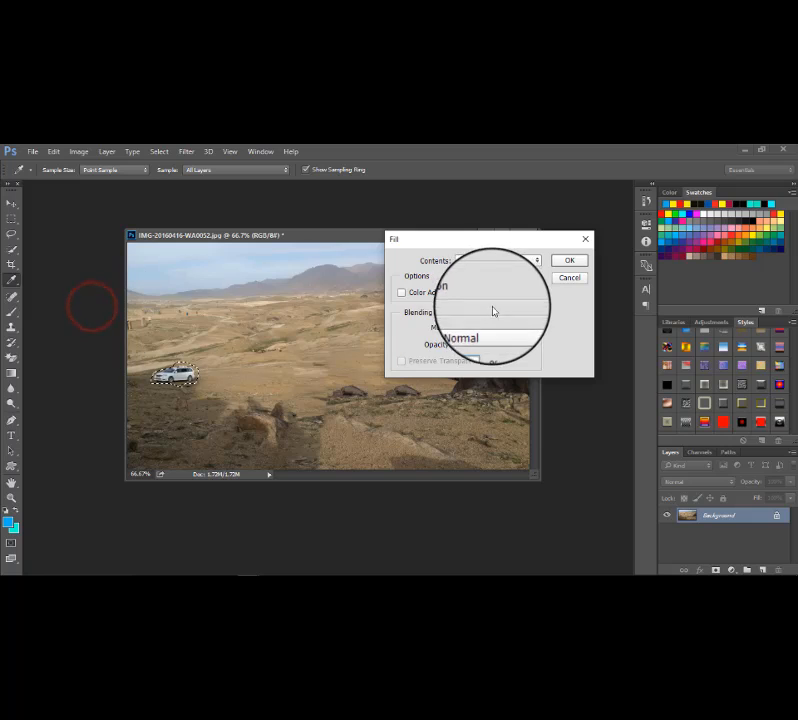
click(484, 261)
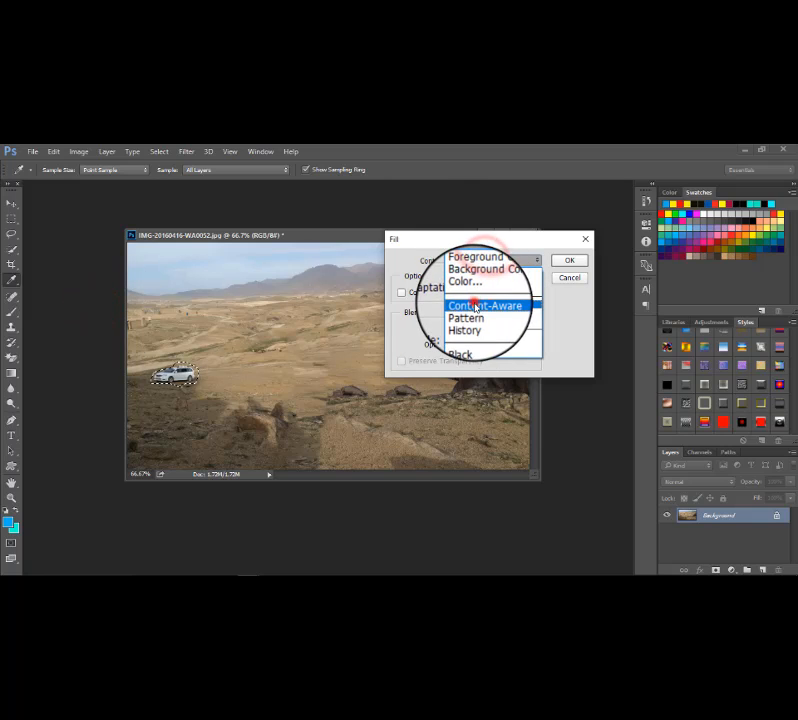
click(476, 306)
click(569, 261)
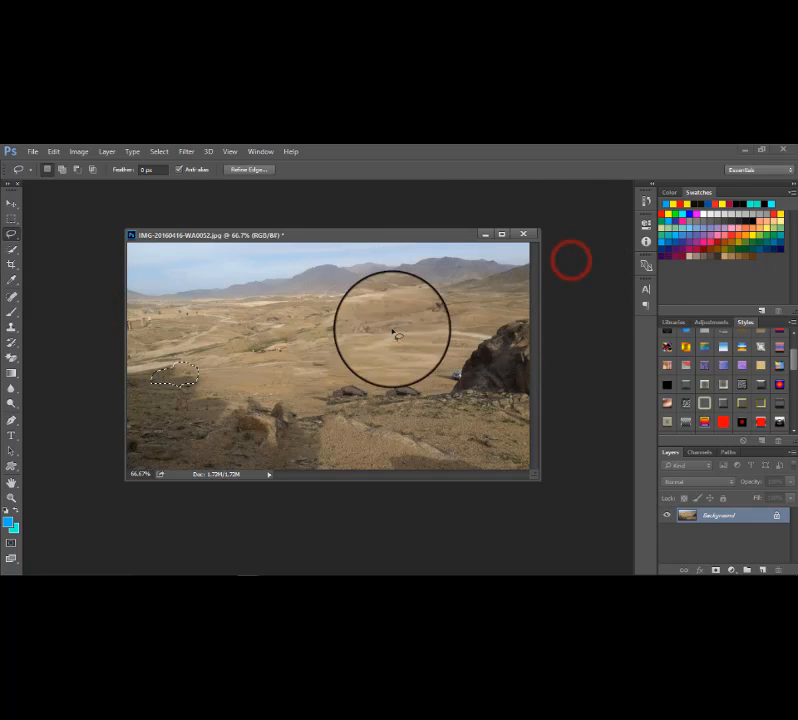
- Deselect the area where the car stood, using the Rectangular Marquee tool
click(13, 234)
click(15, 220)
click(167, 292)
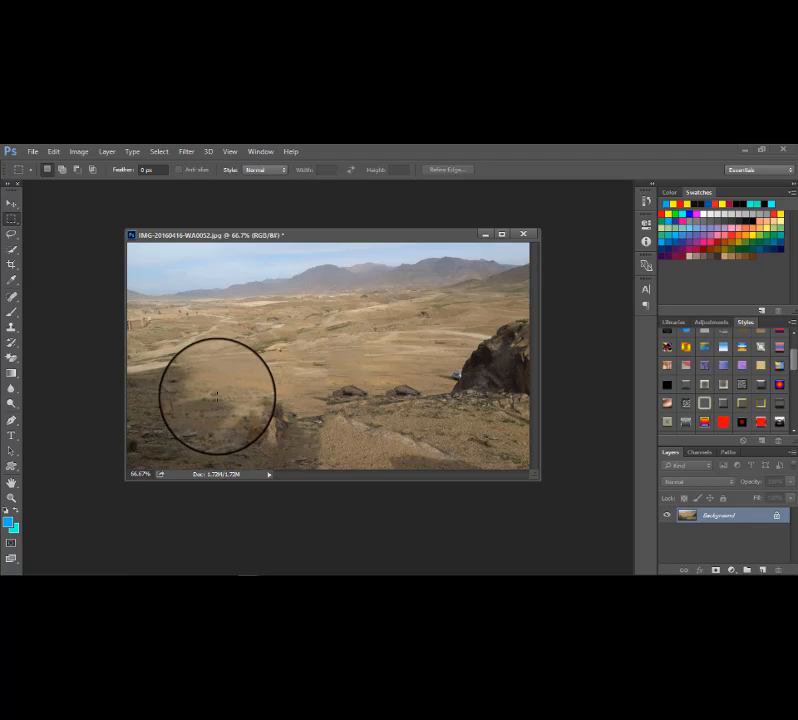
right_click(14, 279)
click(41, 290)
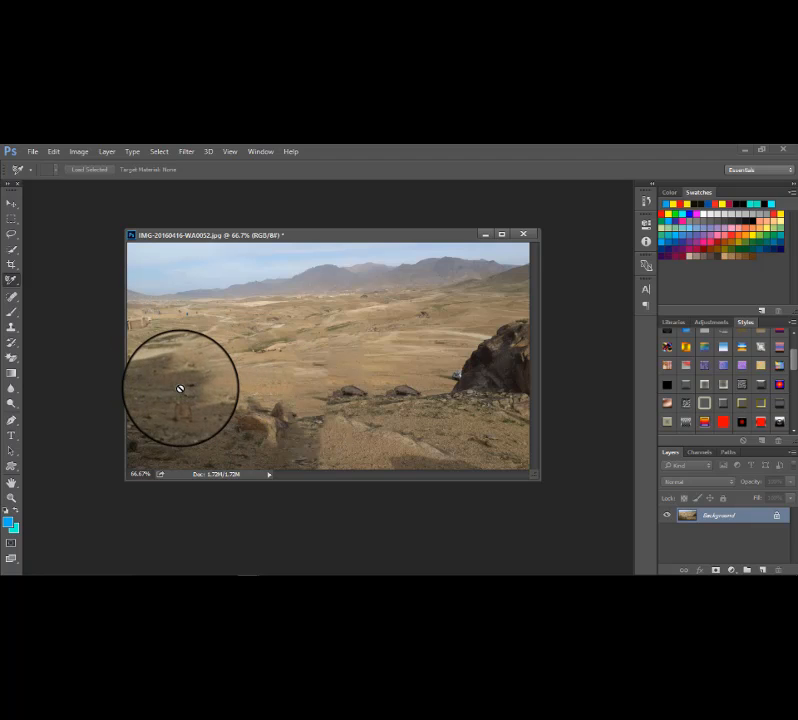
click(12, 206)
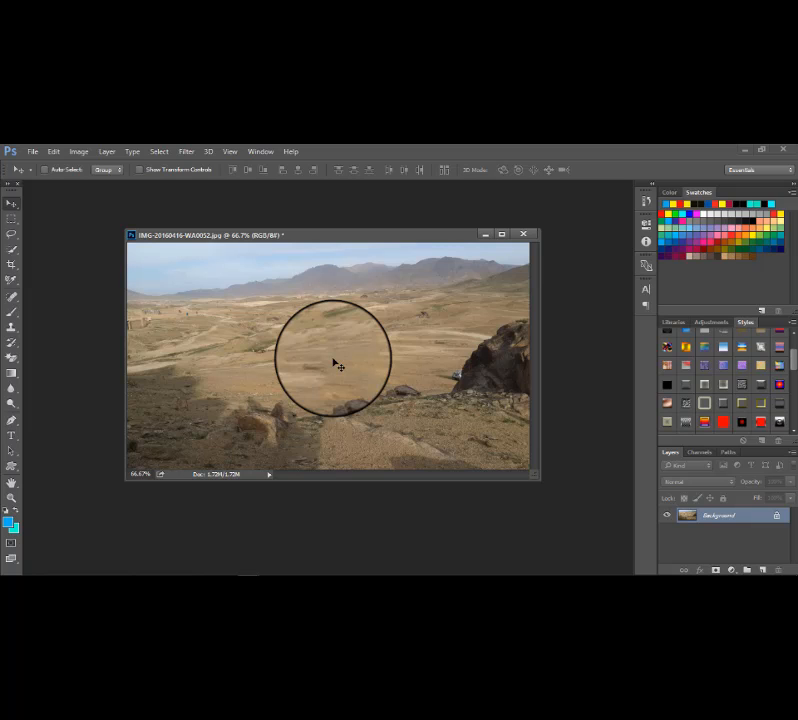
- Minimize the retouched photo and Photoshop, and switch to Chrome to show the "زدکړه, آموزش" YouTube channel's playlists
click(486, 235)
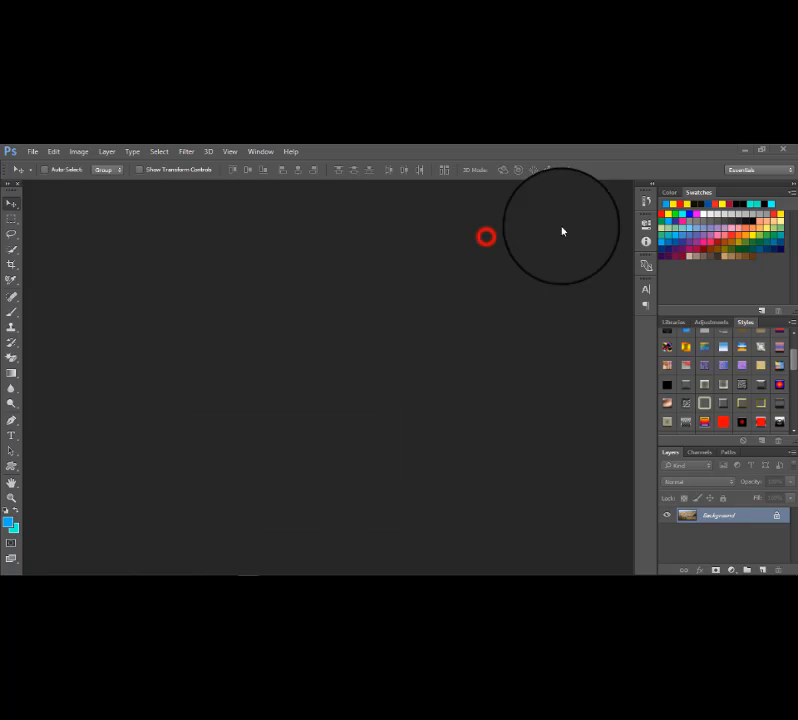
click(745, 153)
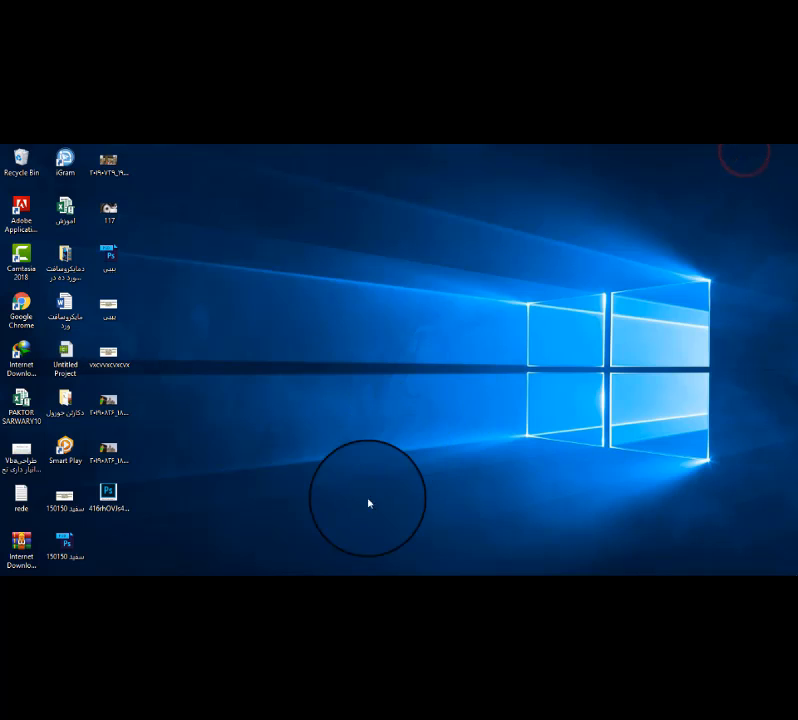
click(162, 585)
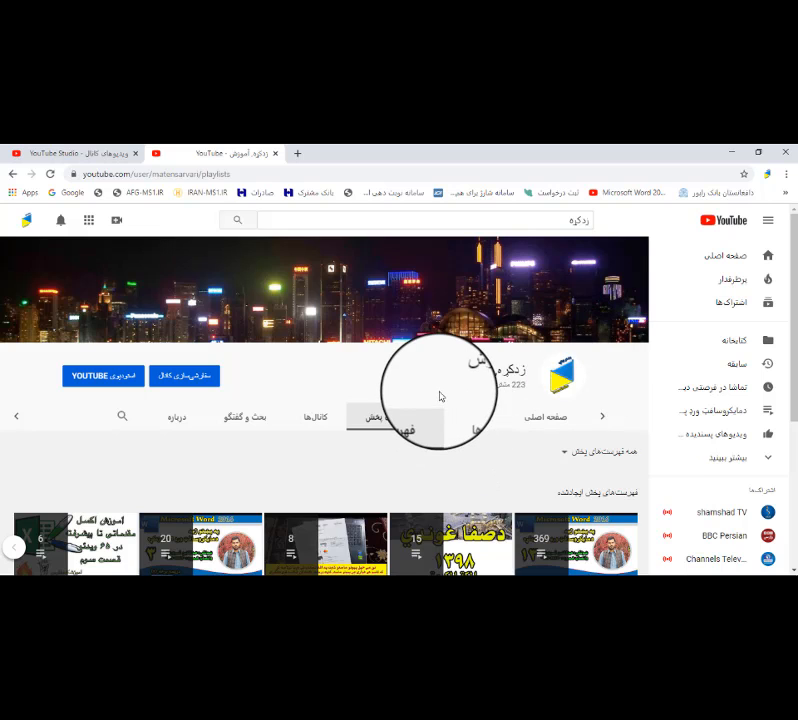
click(295, 590)
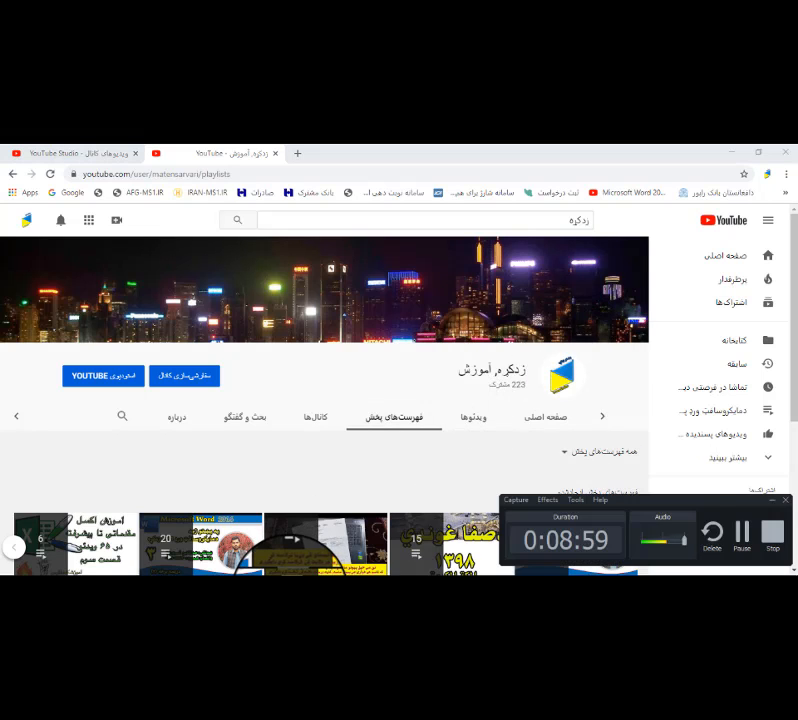